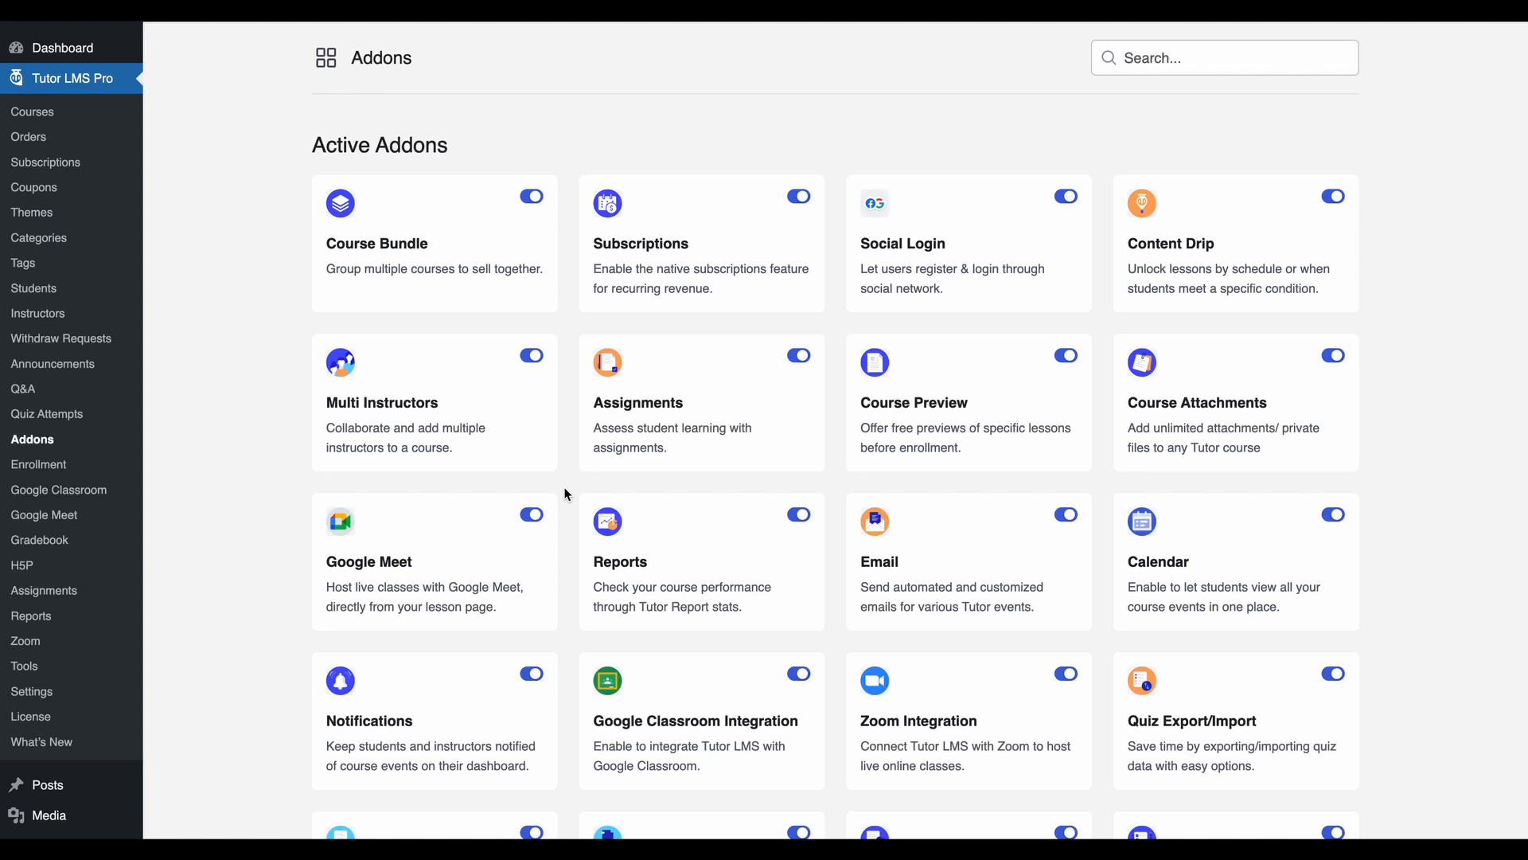
# Enable the Content Bank addon and open the Content Bank page
pyautogui.scroll(-10, 567, 494)
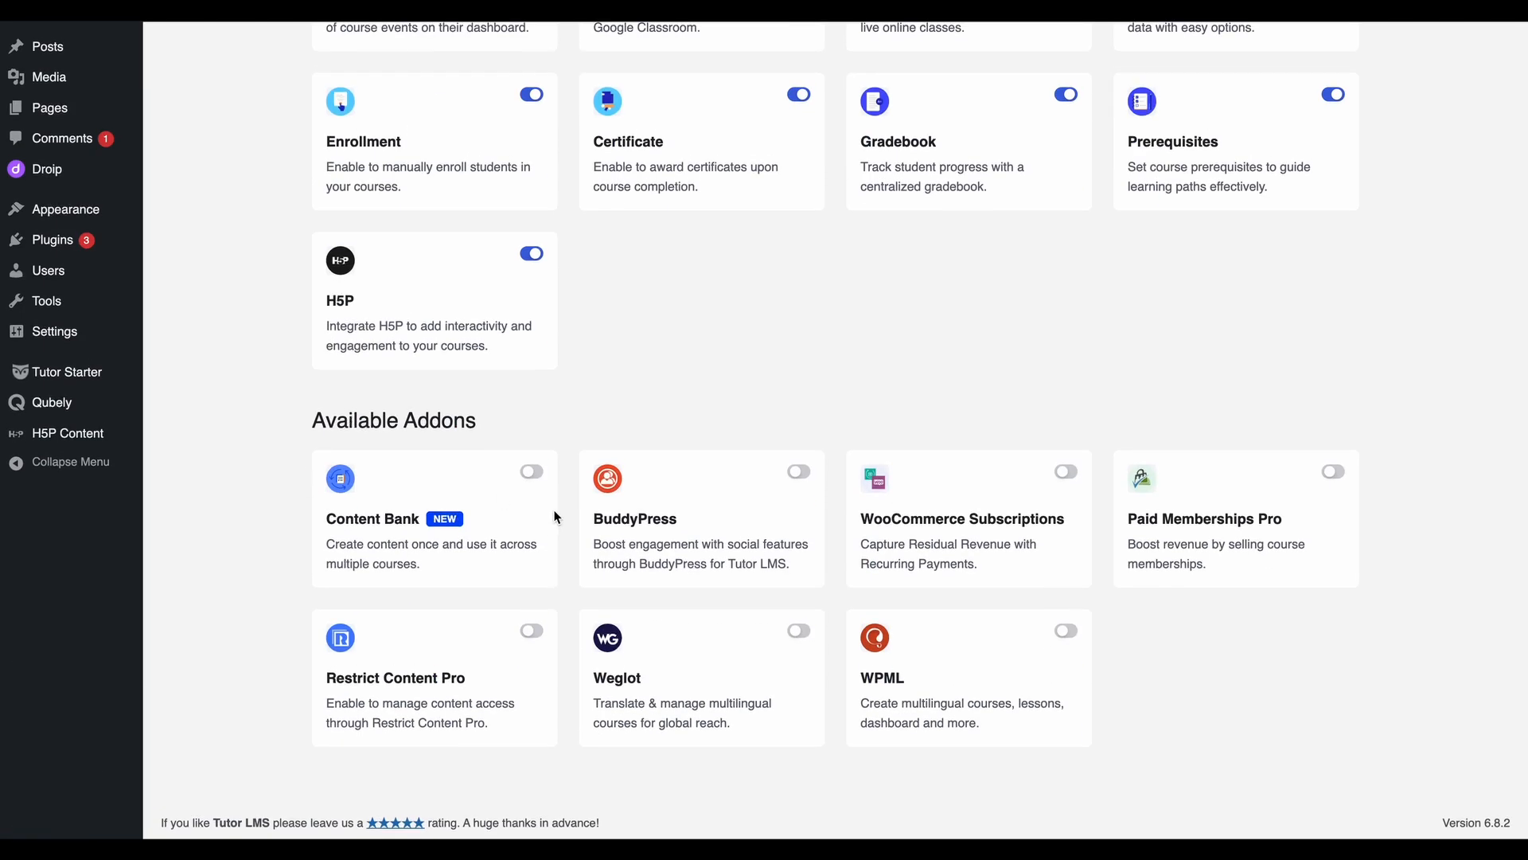
pyautogui.click(538, 480)
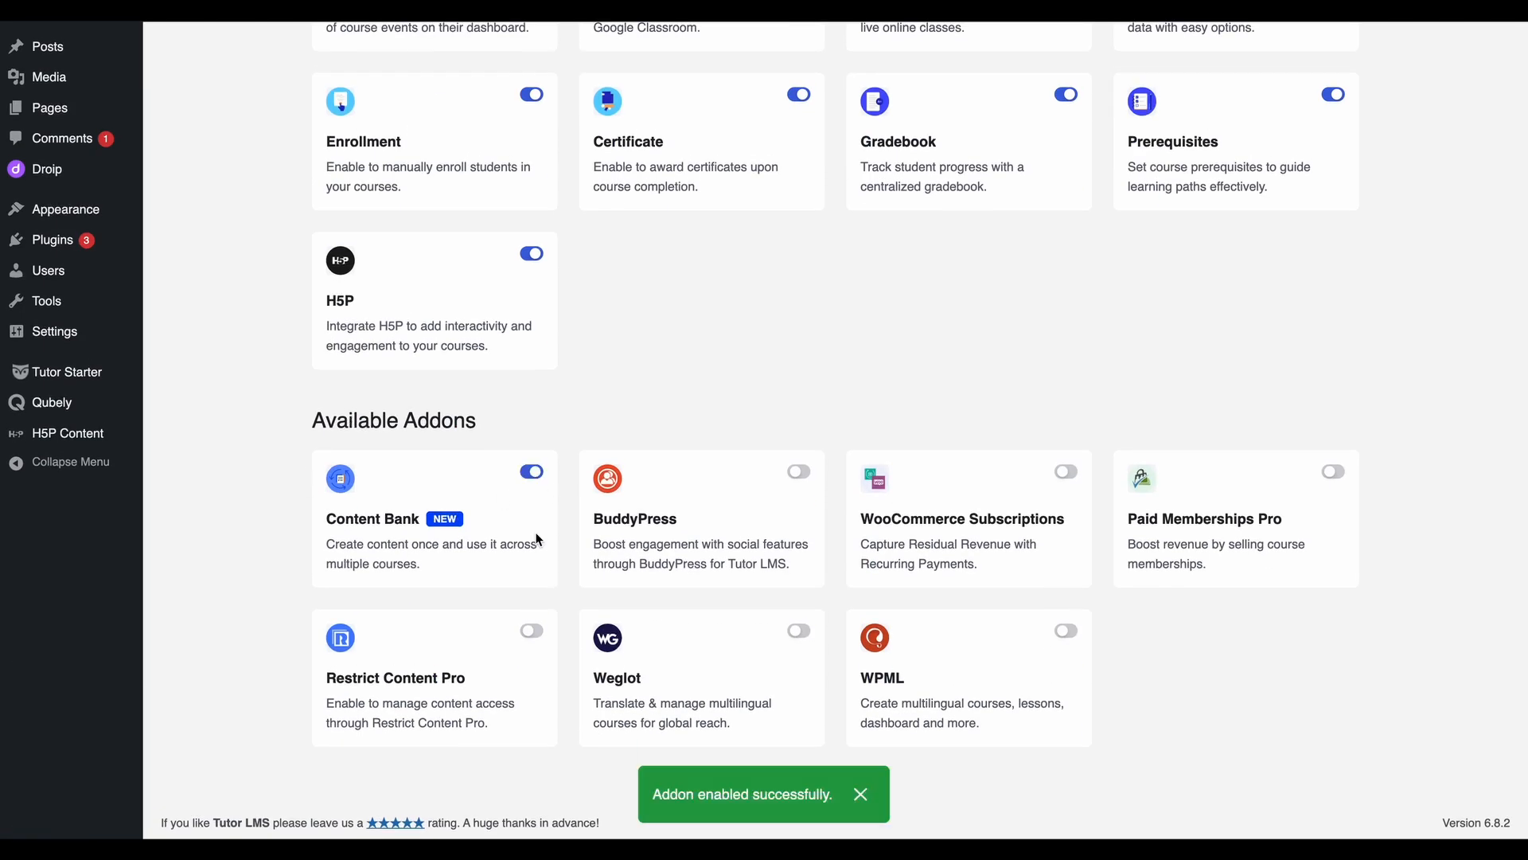
pyautogui.scroll(5, 65, 149)
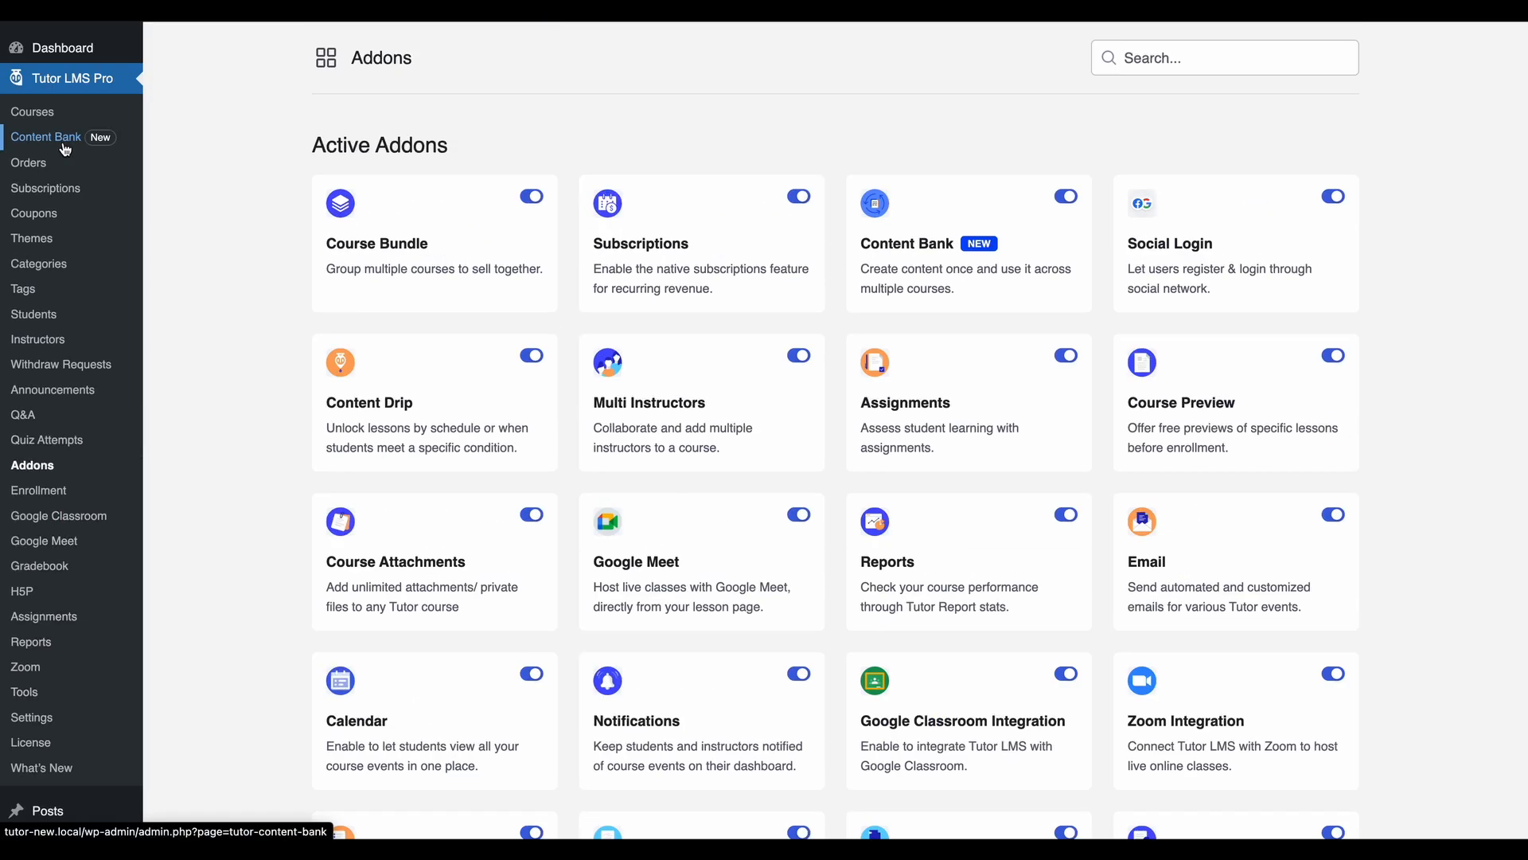
pyautogui.click(66, 149)
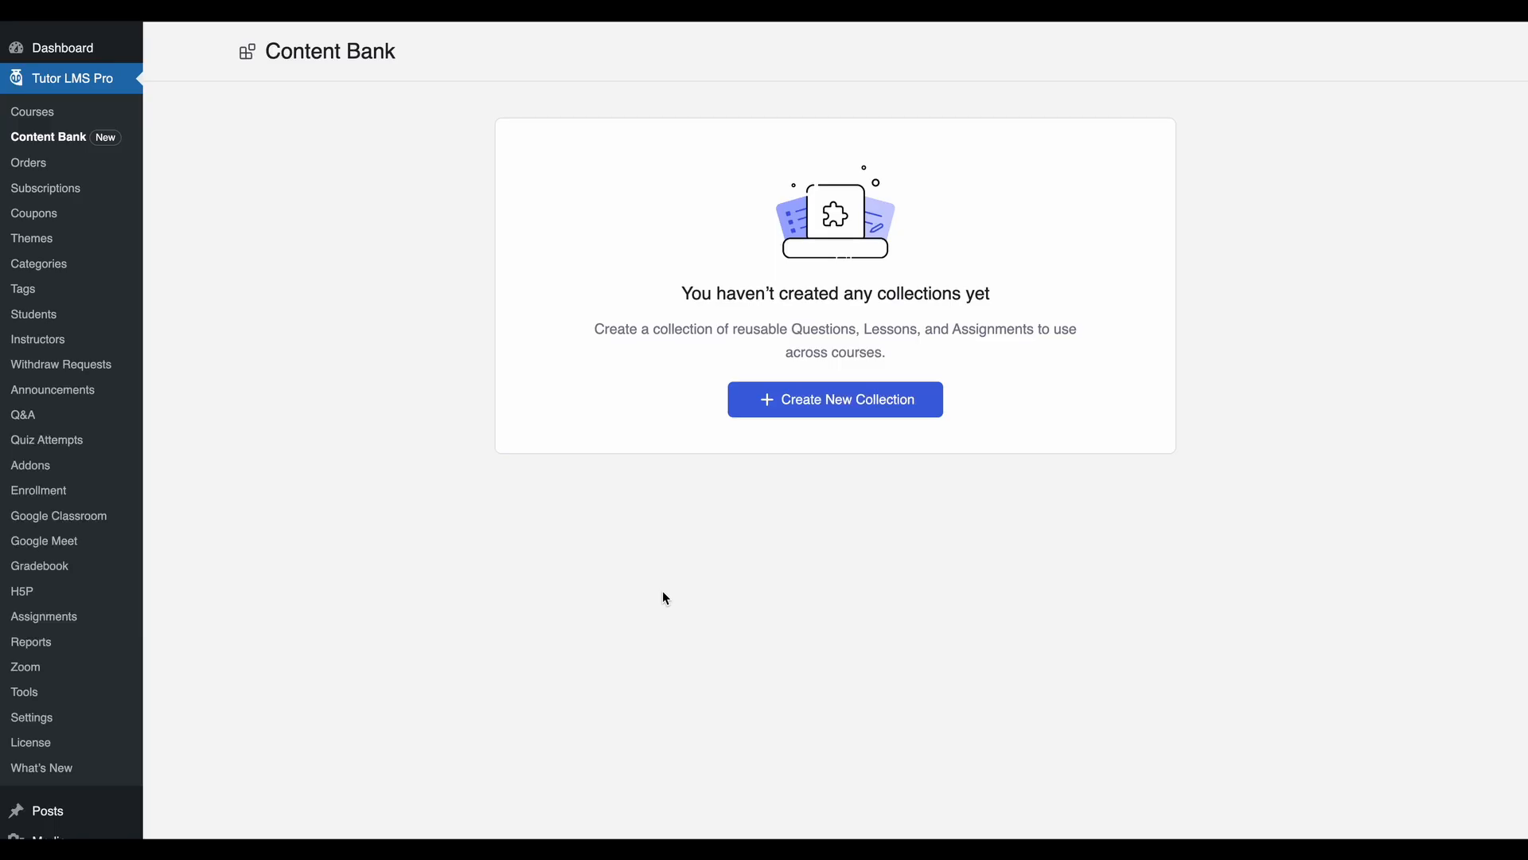
# Create a new content collection named Javascript Fundamentals
pyautogui.click(884, 409)
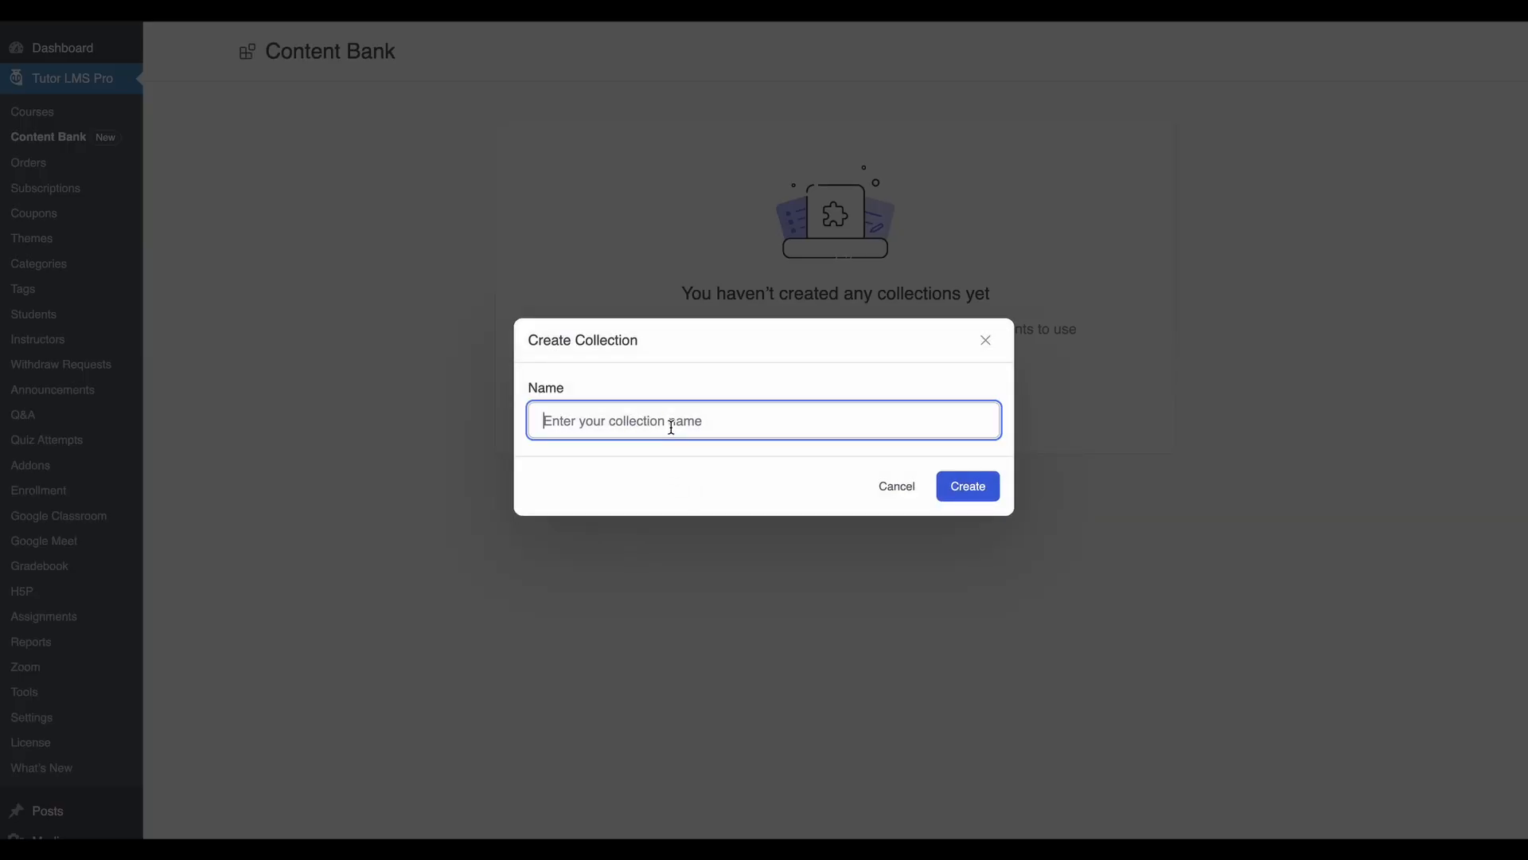
pyautogui.write('Javascript Fundamentals')
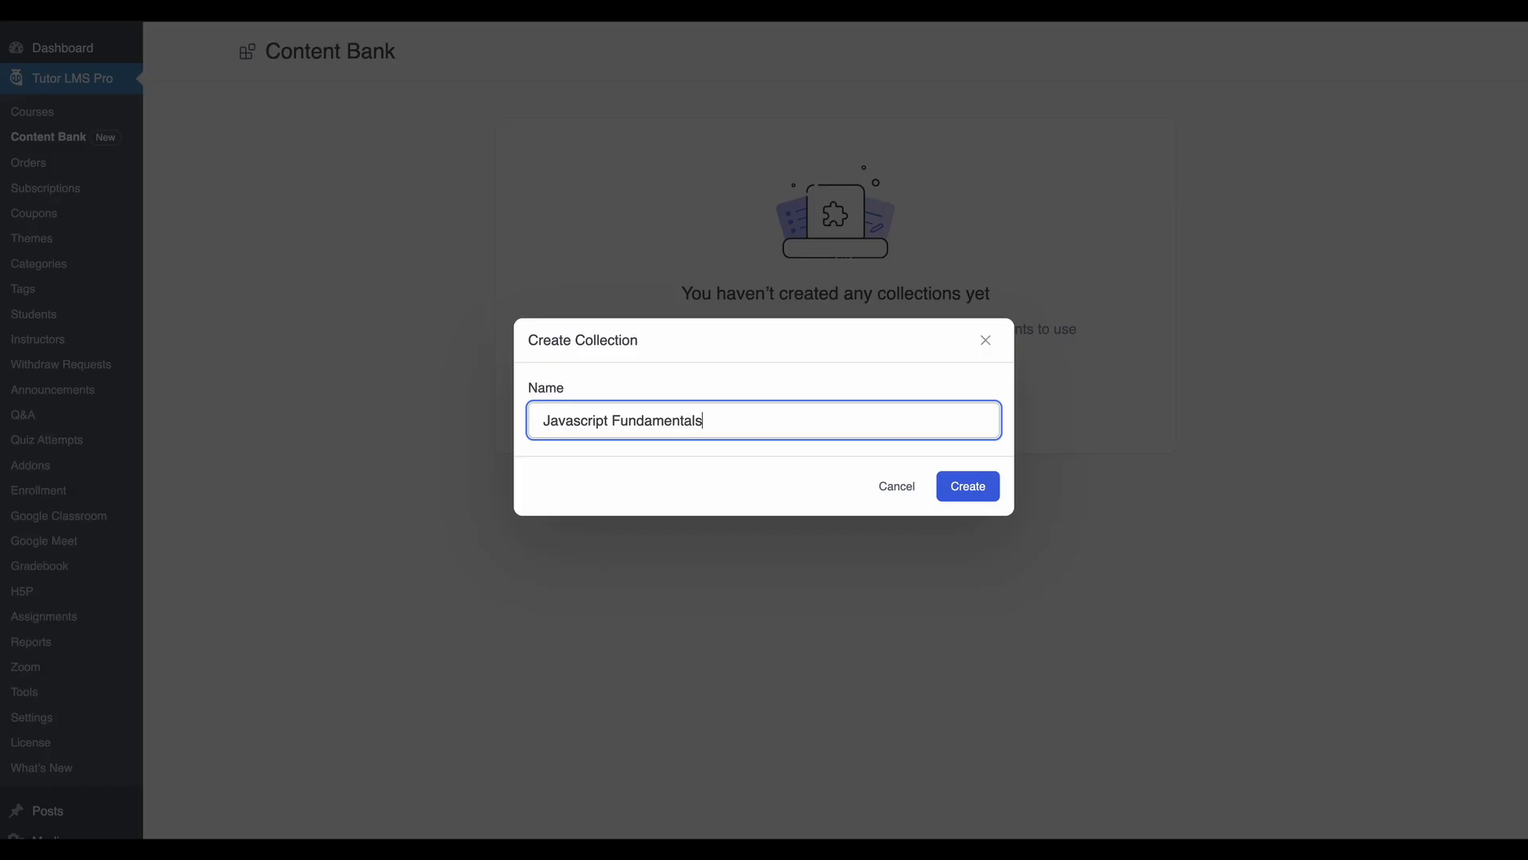
pyautogui.click(981, 487)
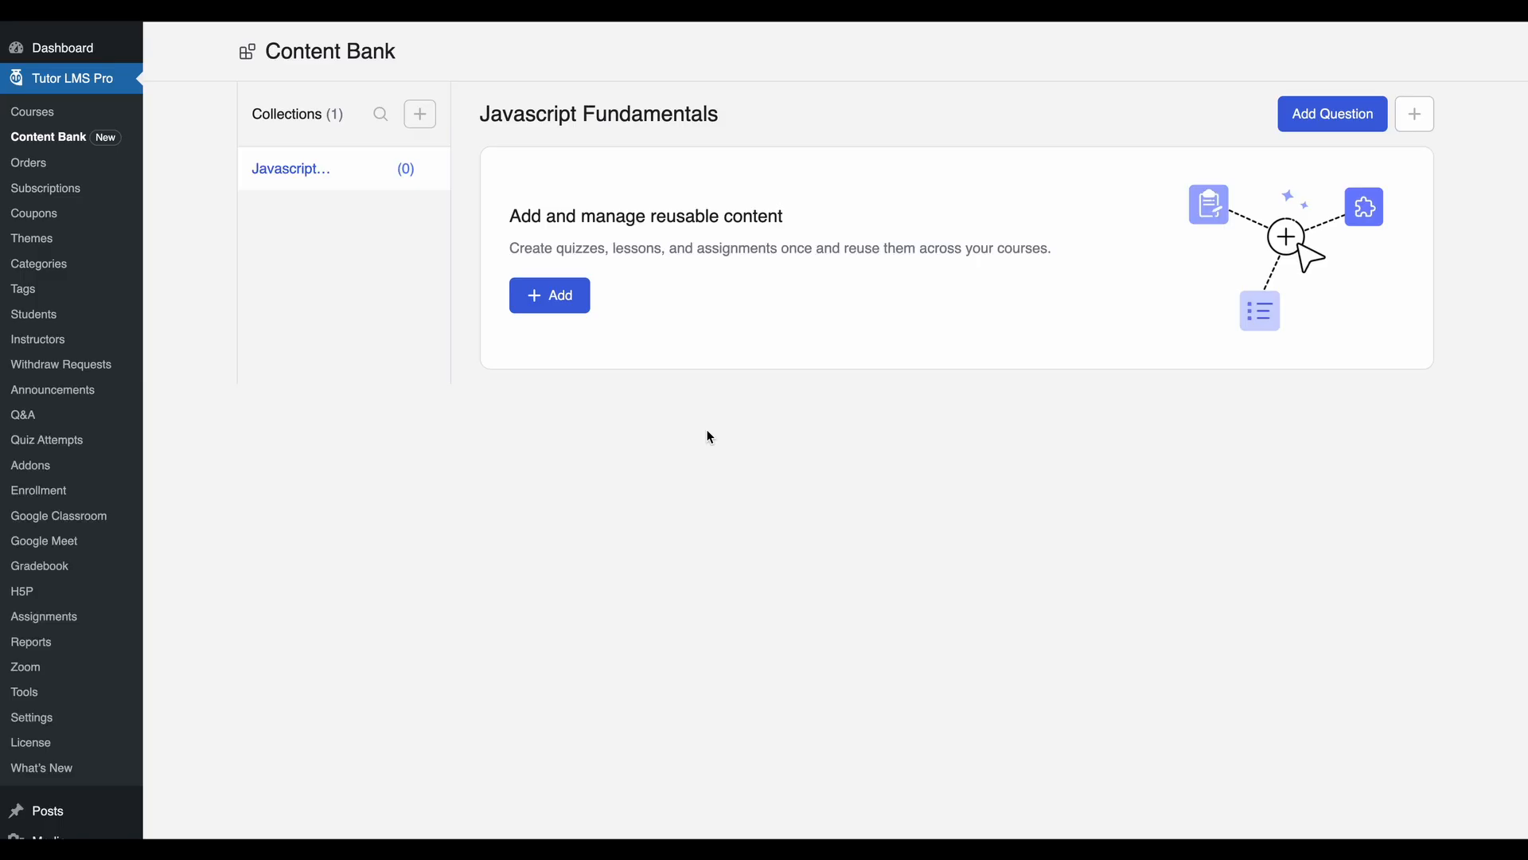
# Examine the options for adding content to the Javascript Fundamentals collection, including the question, lesson and assignment forms
pyautogui.click(547, 306)
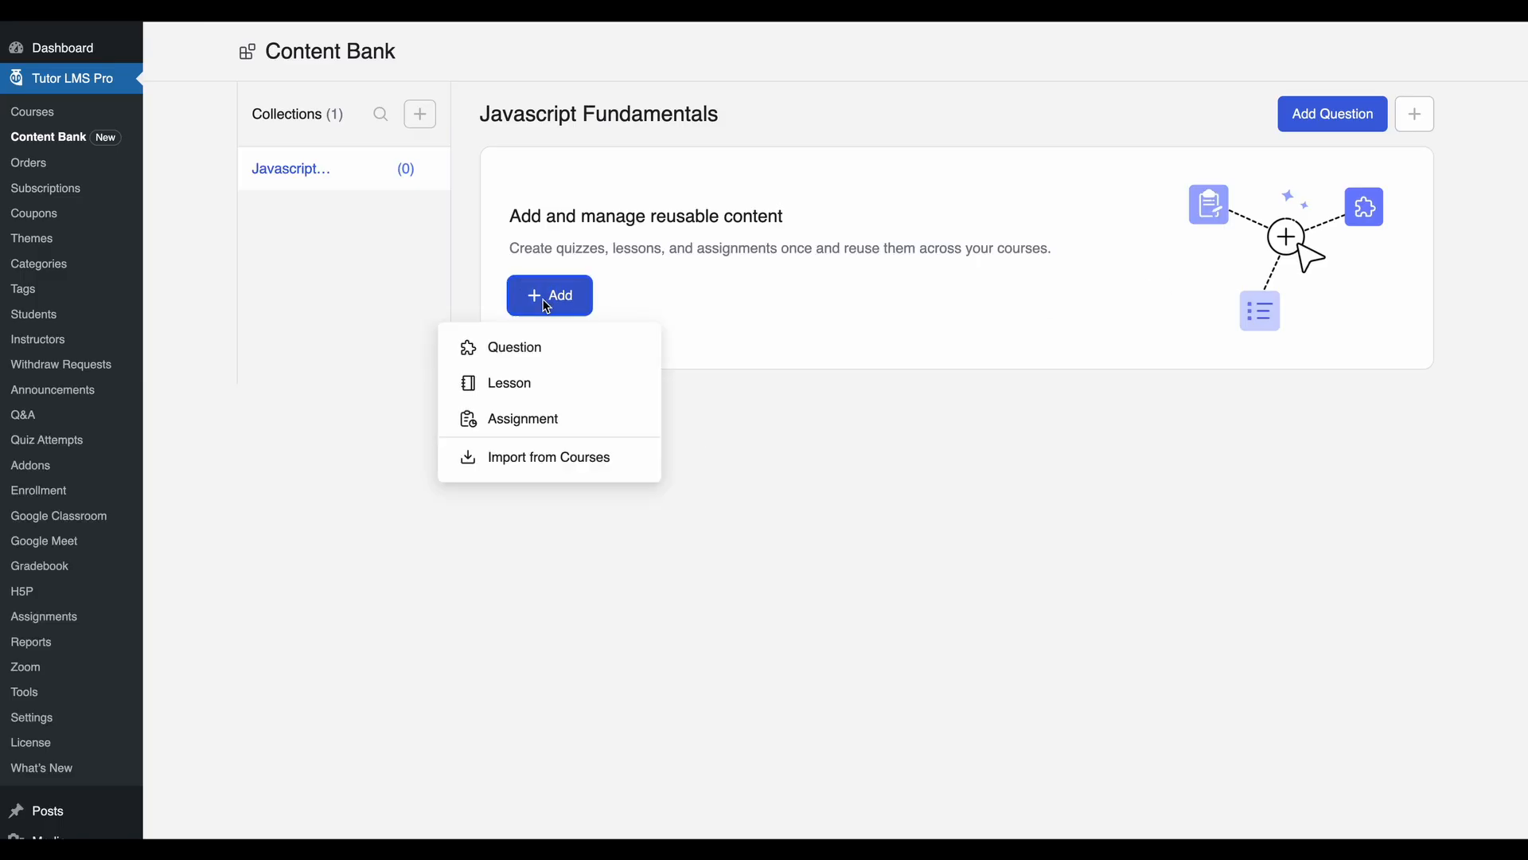
pyautogui.click(1410, 121)
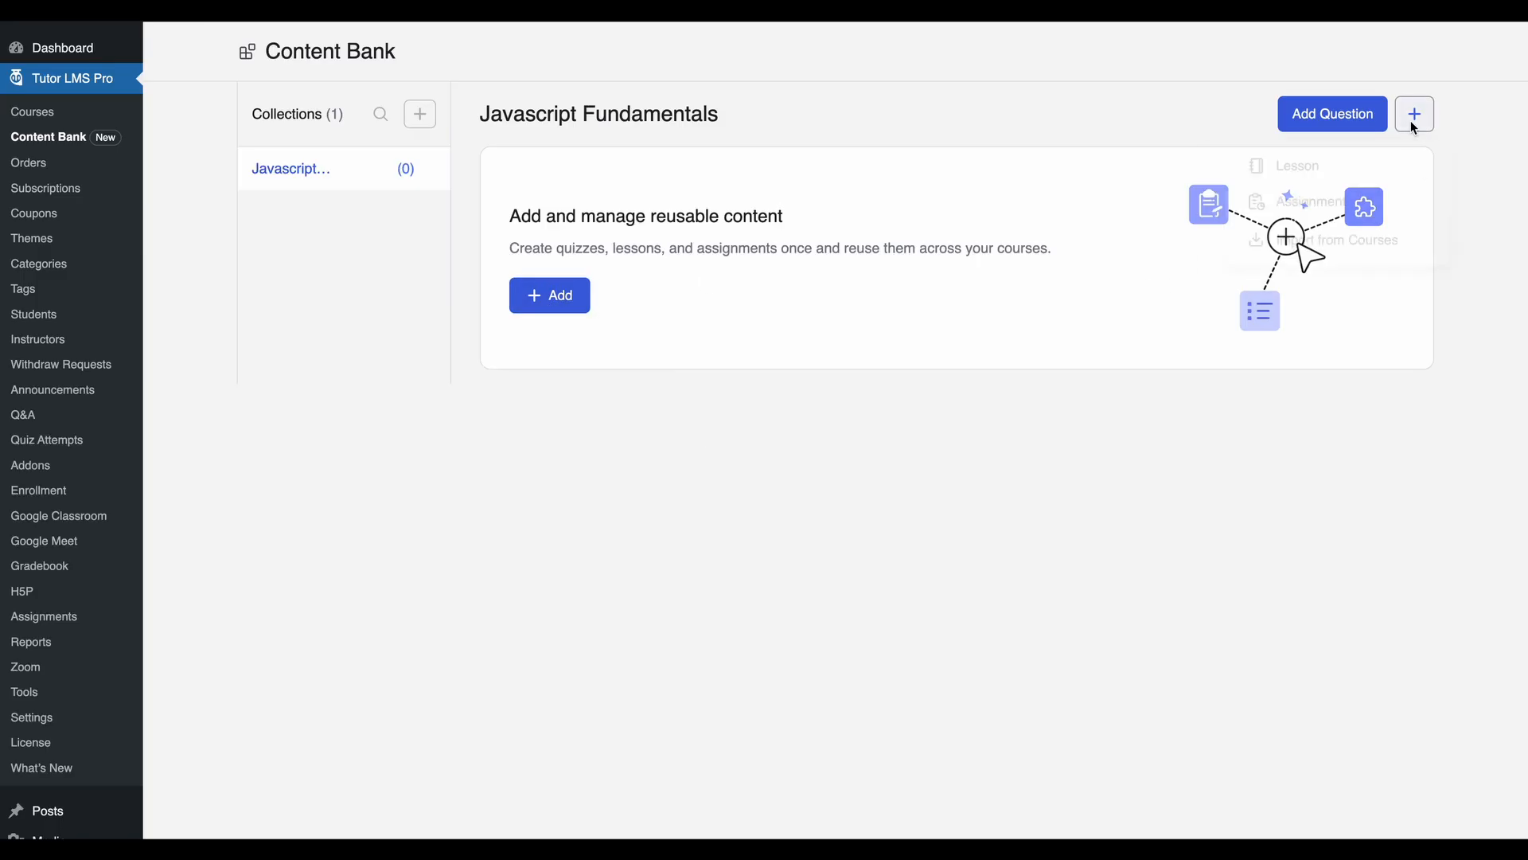
pyautogui.click(1204, 119)
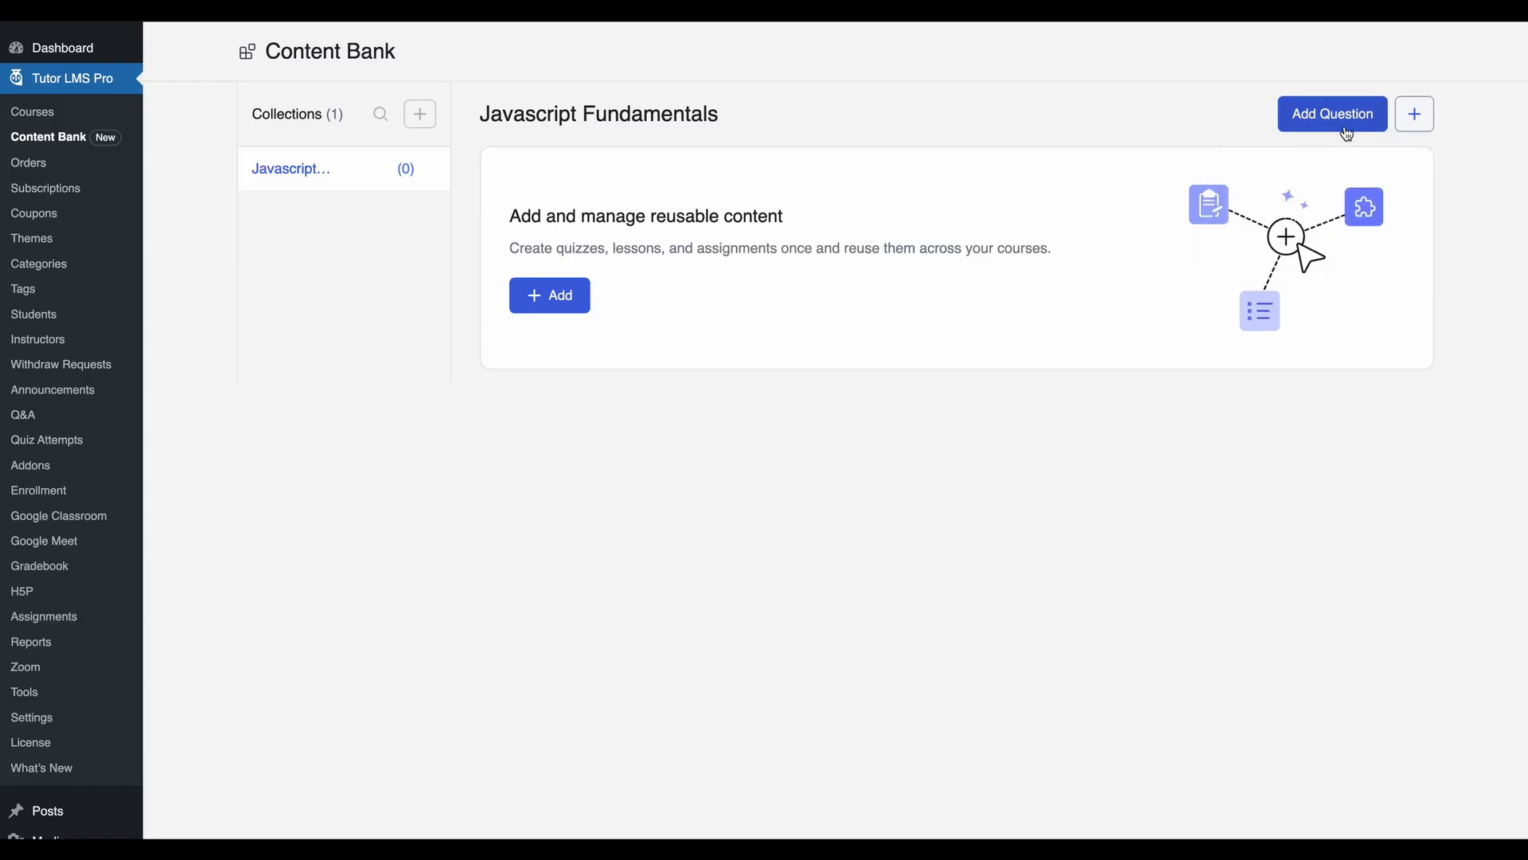
pyautogui.click(549, 295)
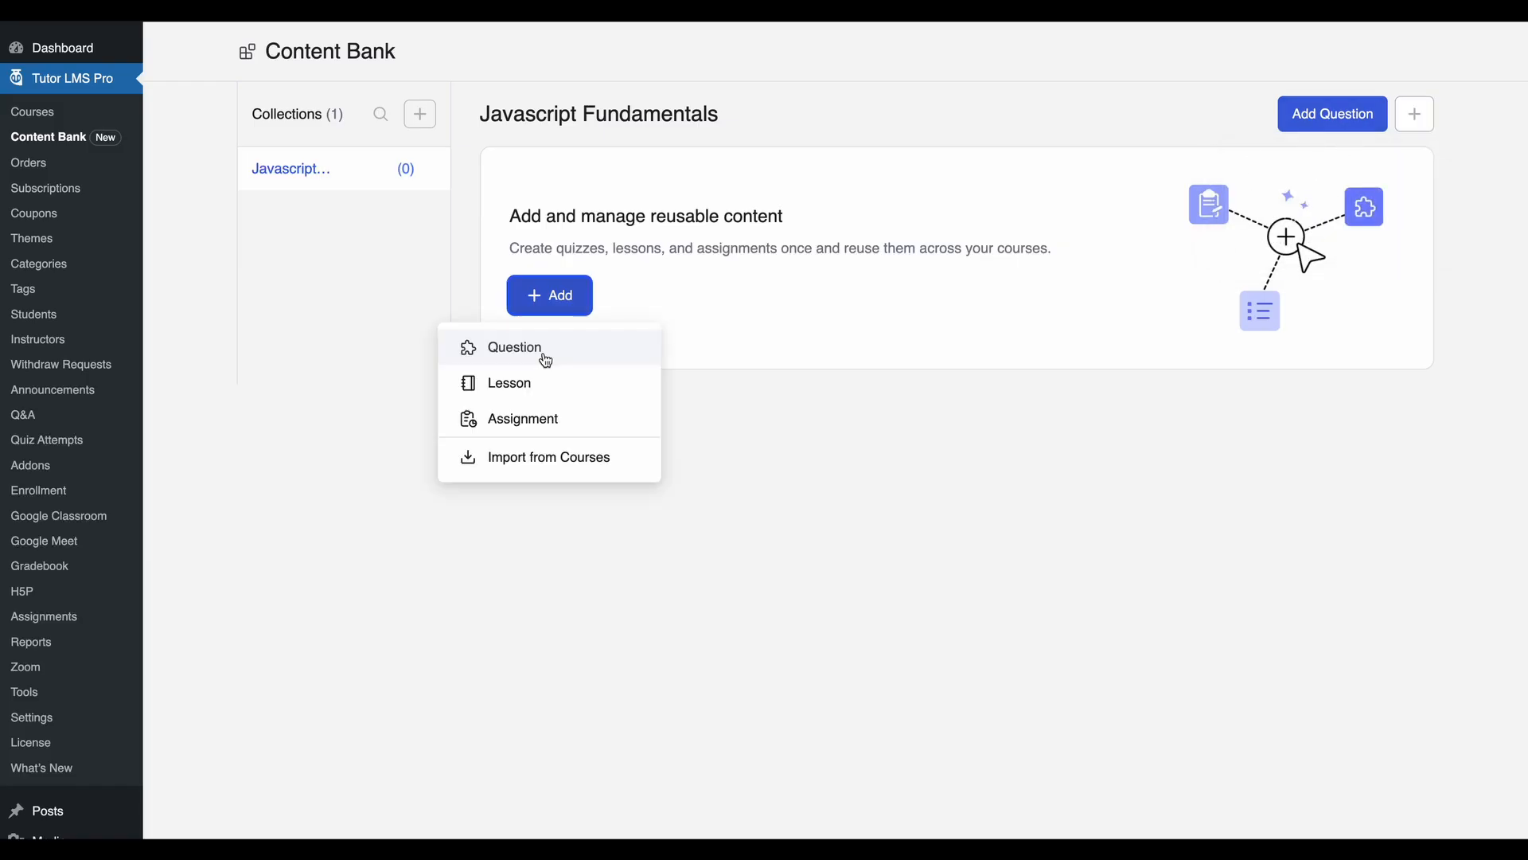
pyautogui.click(546, 361)
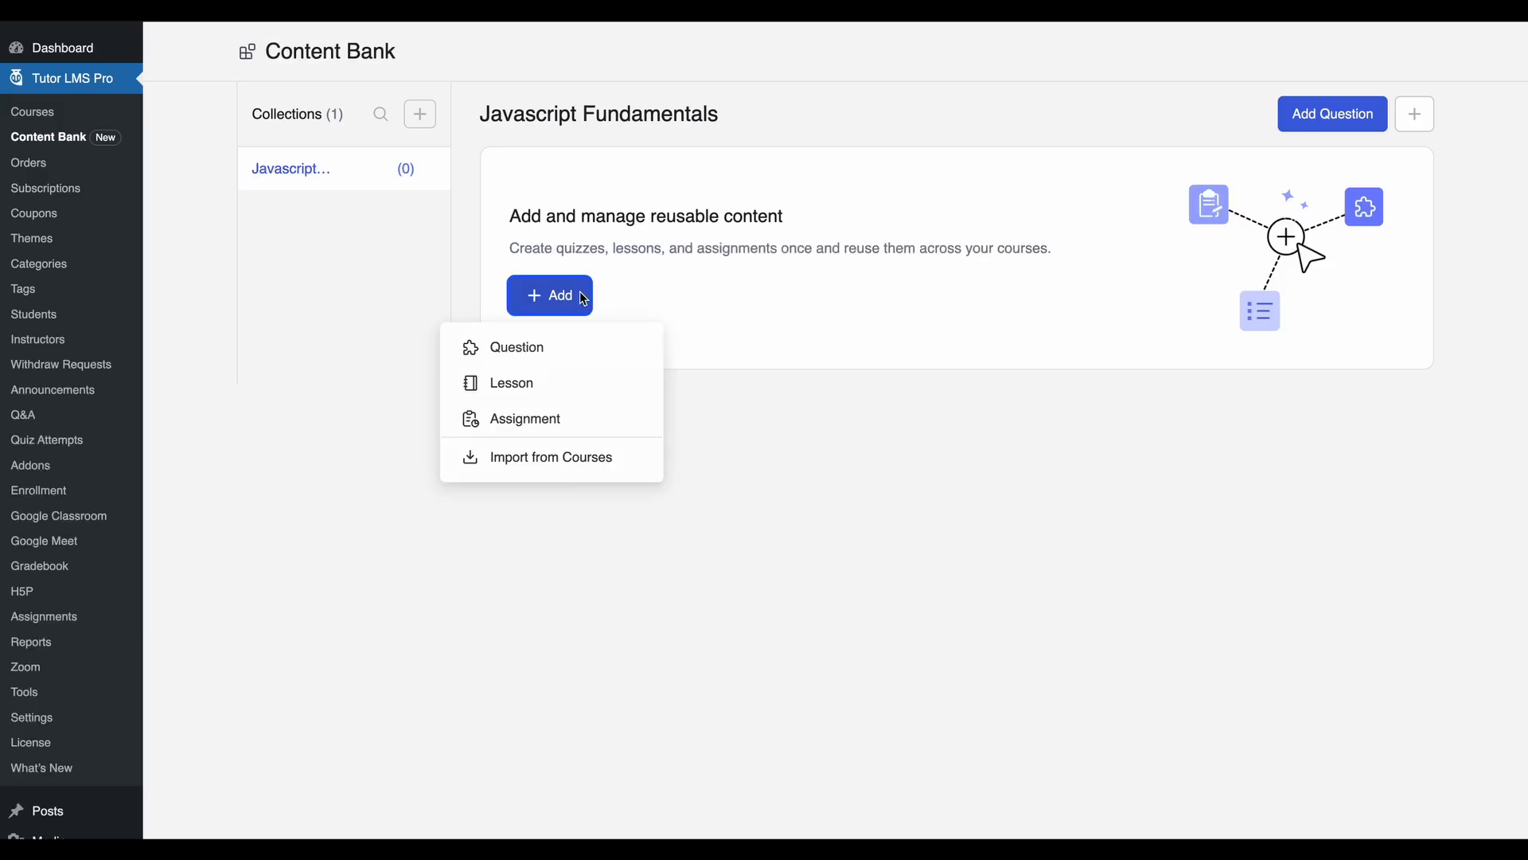
pyautogui.click(525, 388)
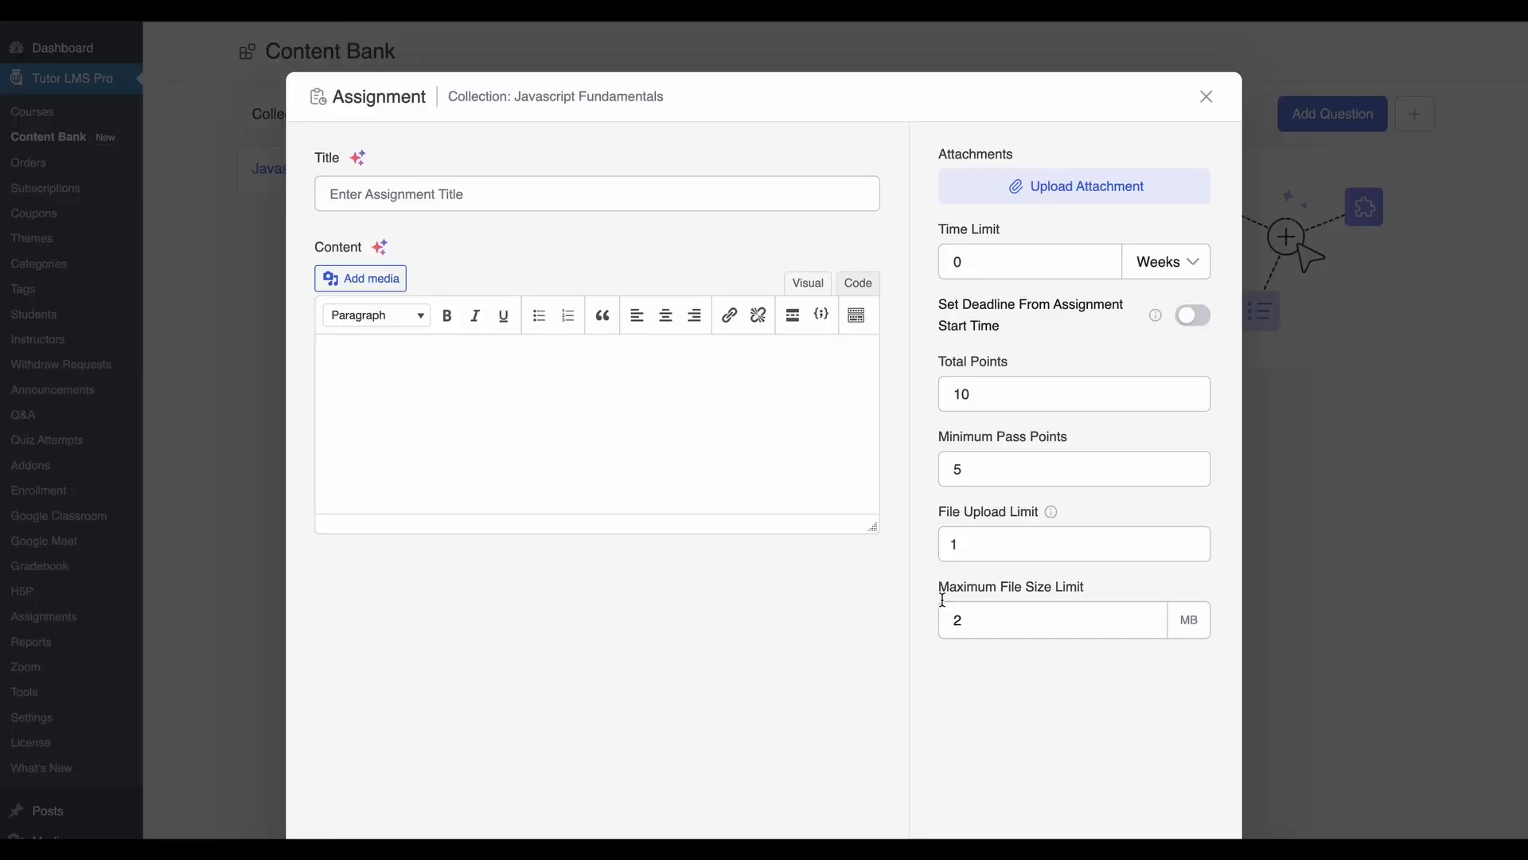
pyautogui.click(1205, 97)
pyautogui.click(549, 296)
pyautogui.click(717, 318)
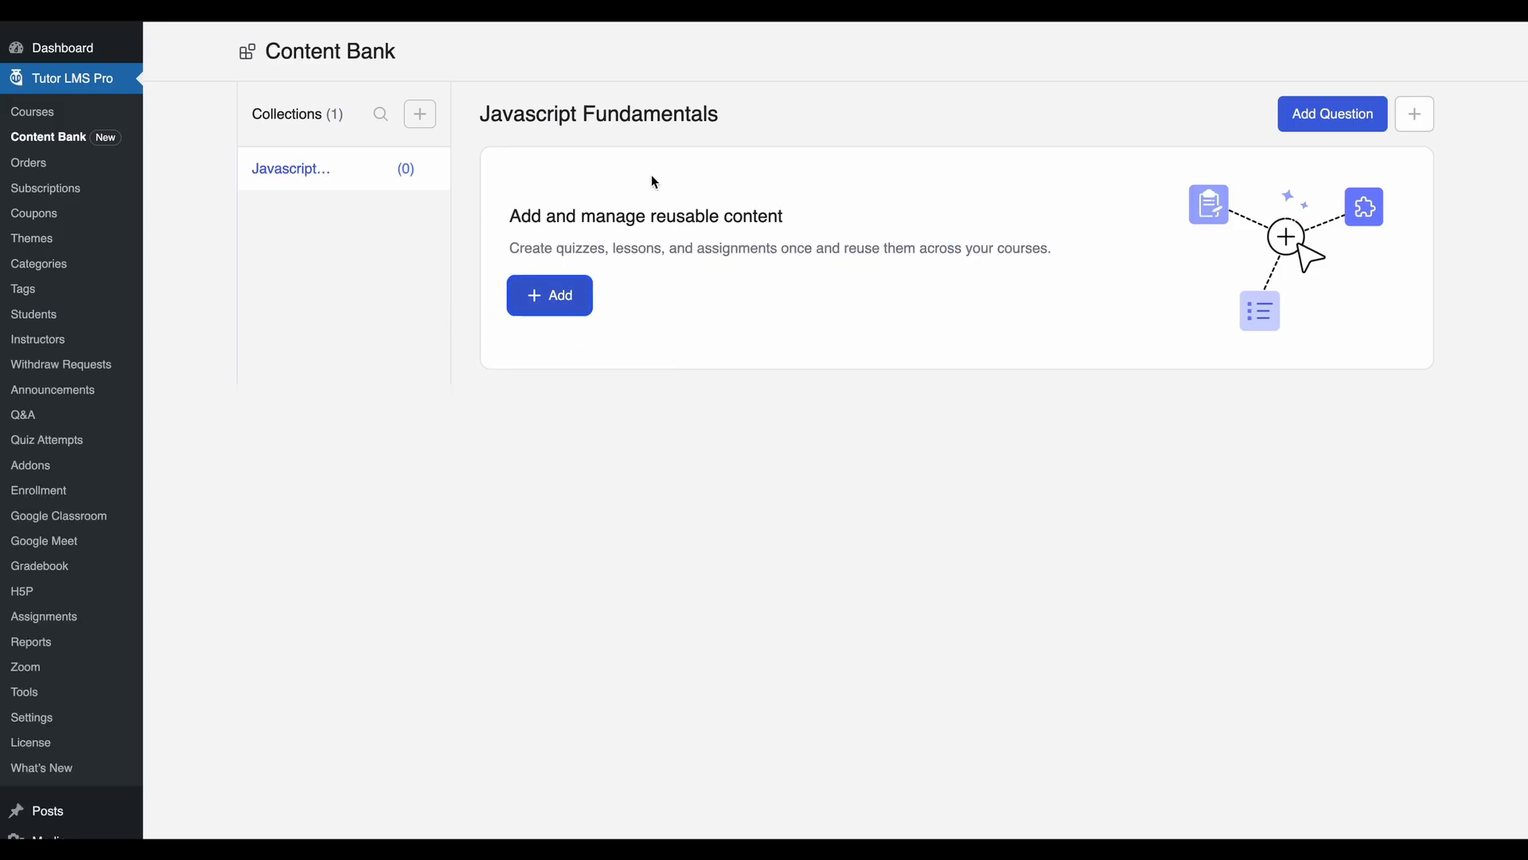
pyautogui.click(430, 164)
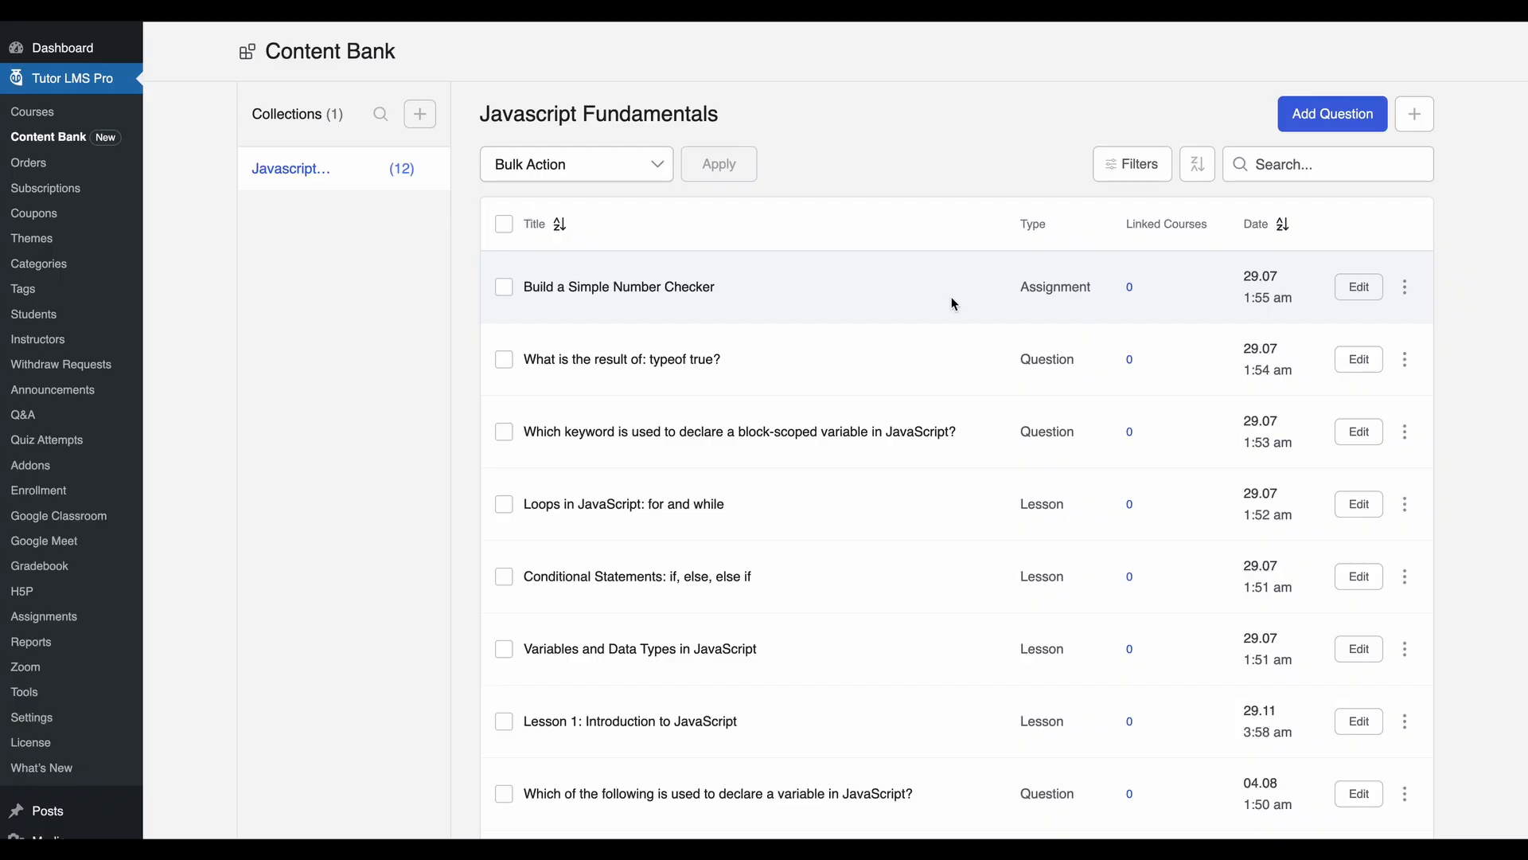
# Start an import from courses into the collection and include questions, lessons and assignments
pyautogui.click(1416, 119)
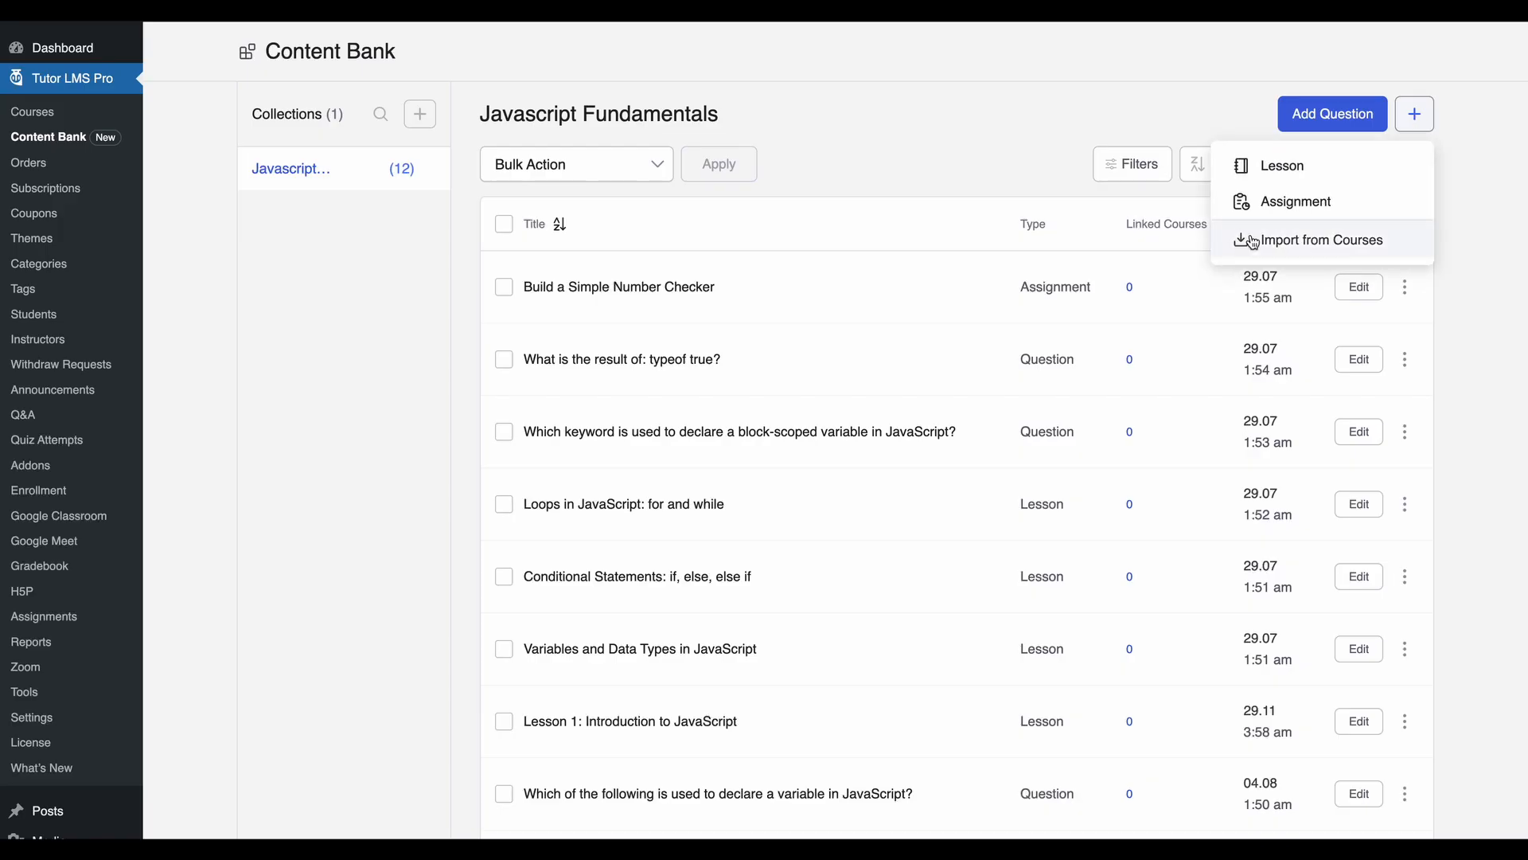
pyautogui.click(1360, 251)
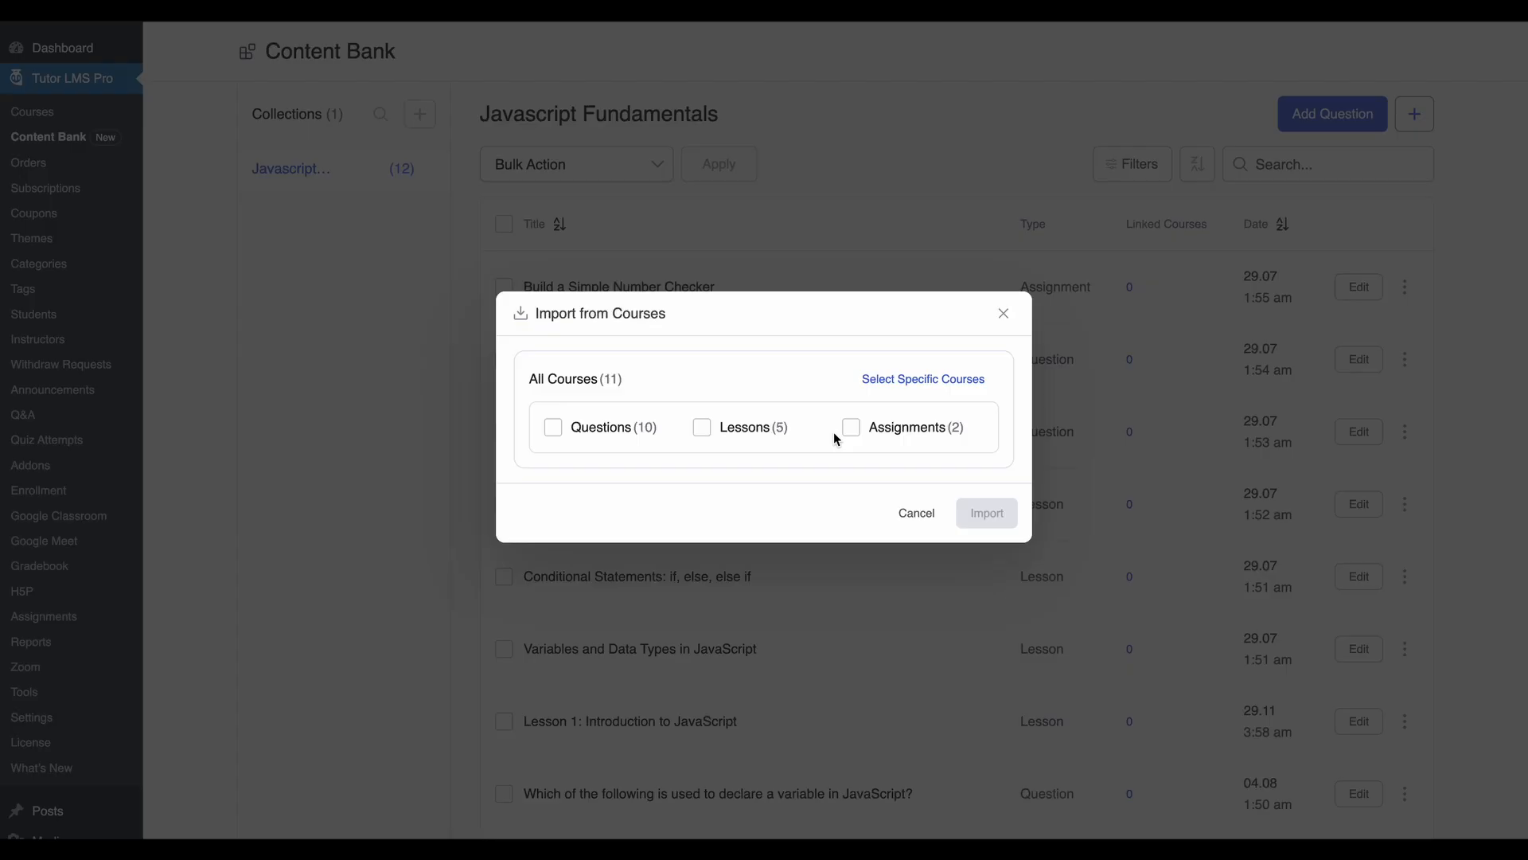
pyautogui.click(553, 427)
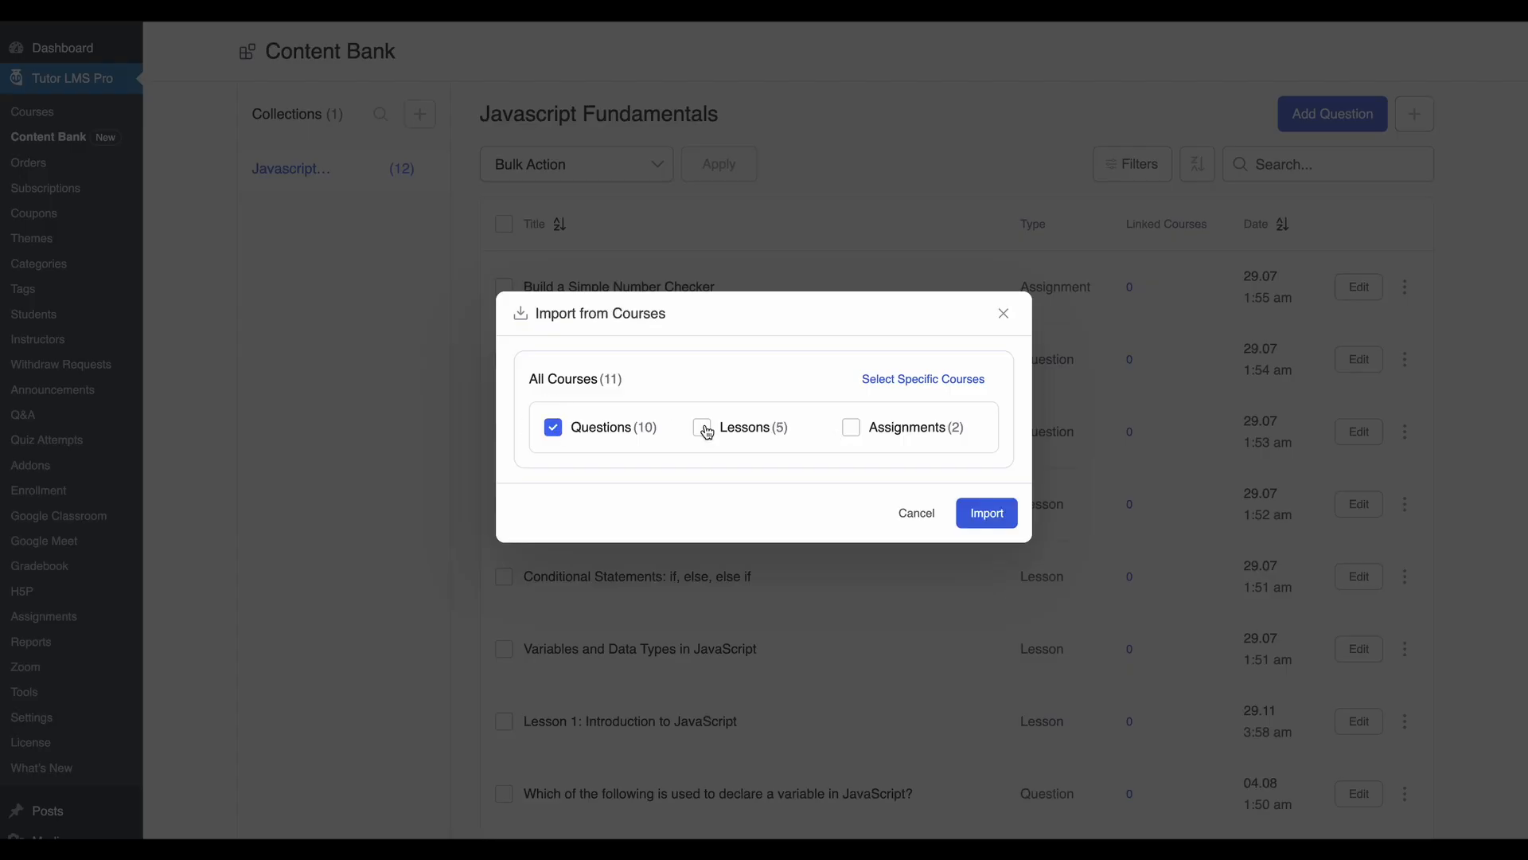
pyautogui.click(704, 430)
pyautogui.click(849, 429)
# Restrict the import to the course JavaScript 101: Get Started with JavaScript
pyautogui.click(905, 384)
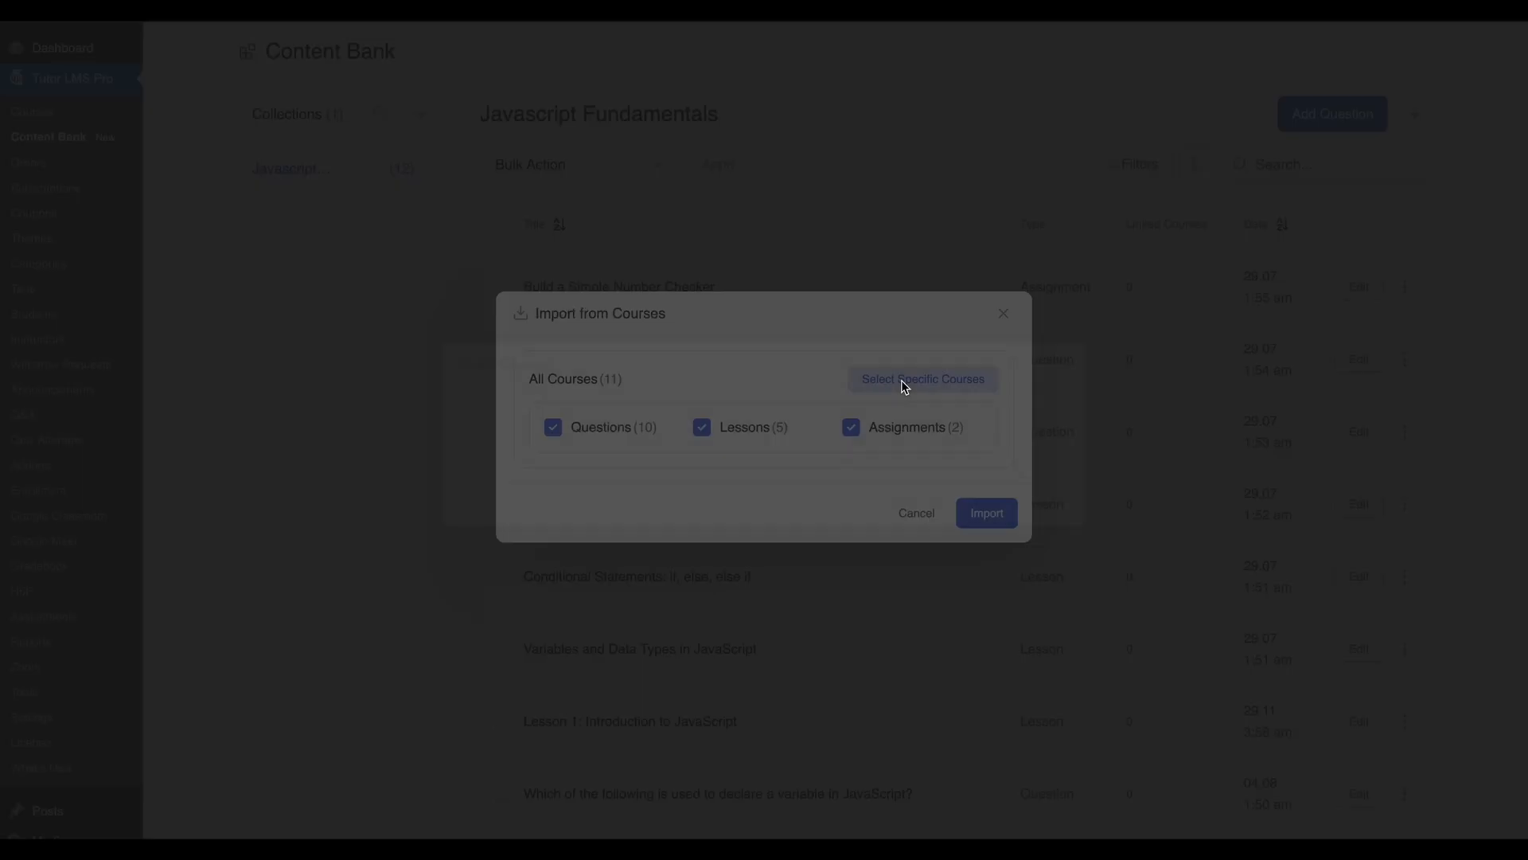
pyautogui.scroll(-3, 705, 448)
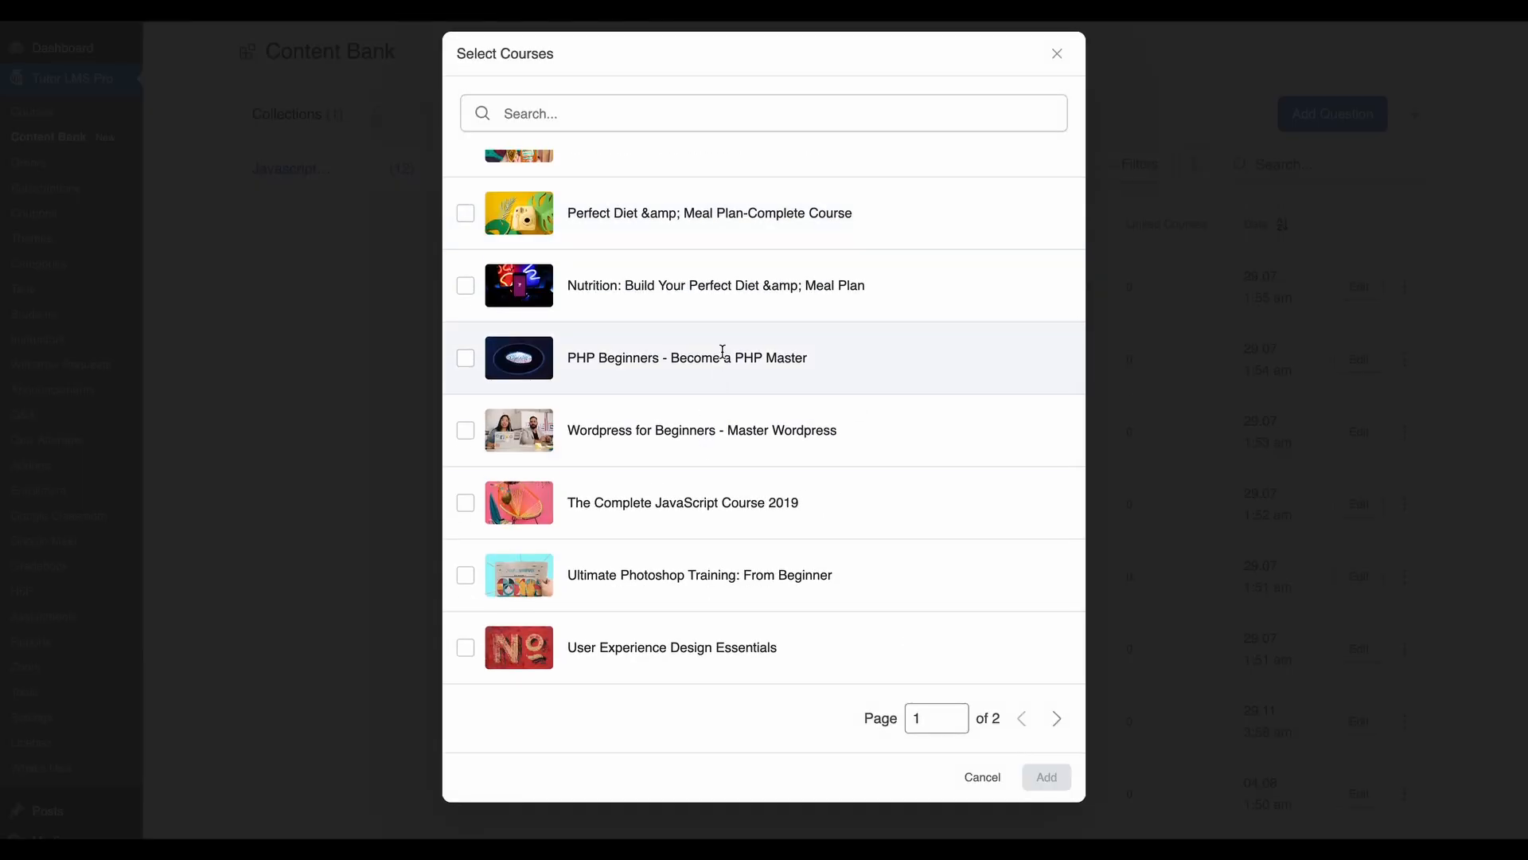
pyautogui.scroll(3, 467, 515)
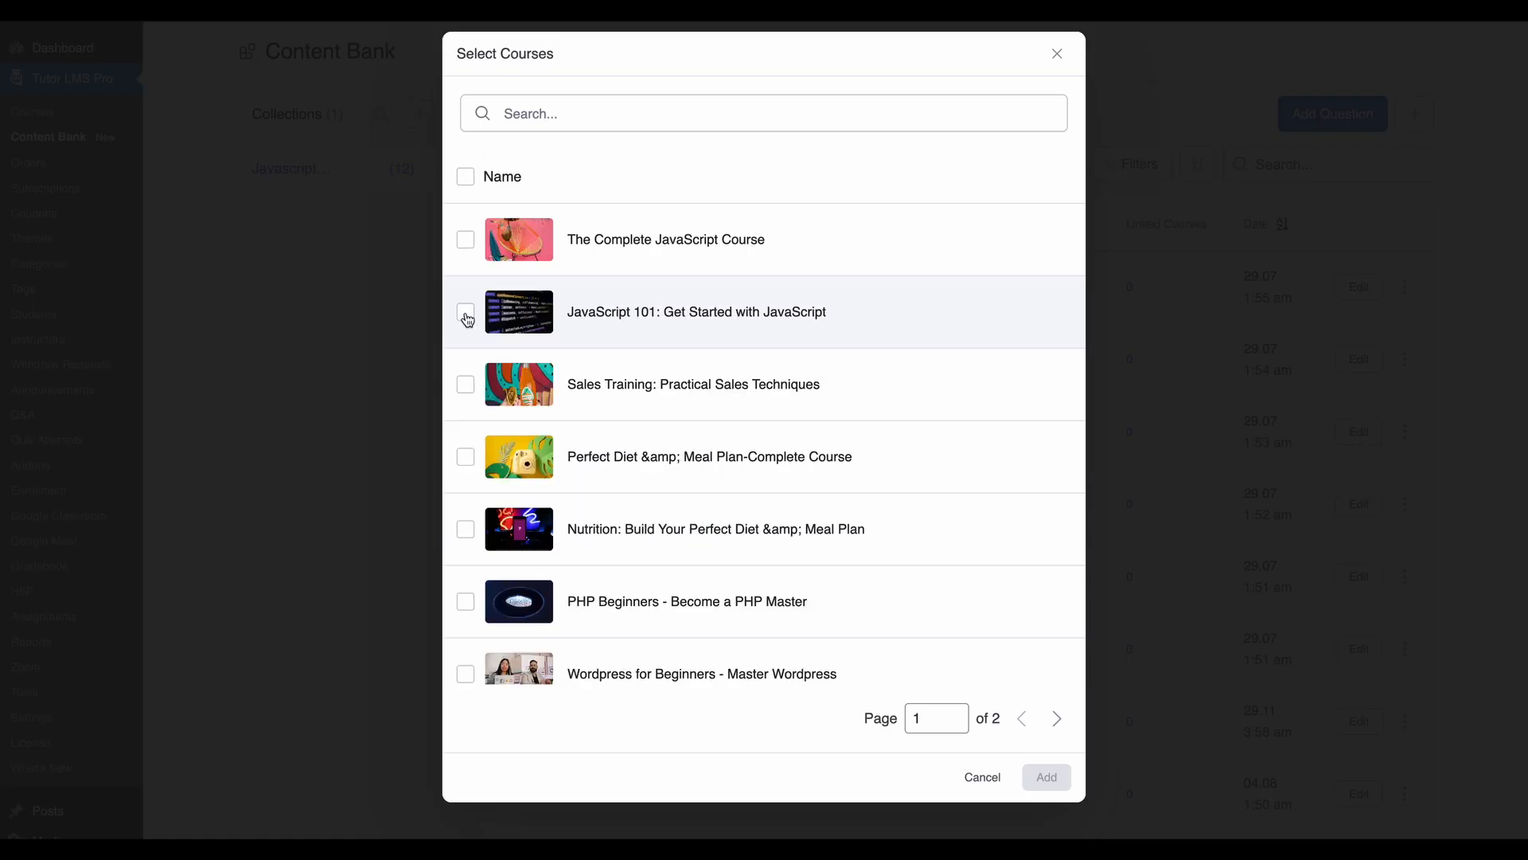
pyautogui.click(467, 317)
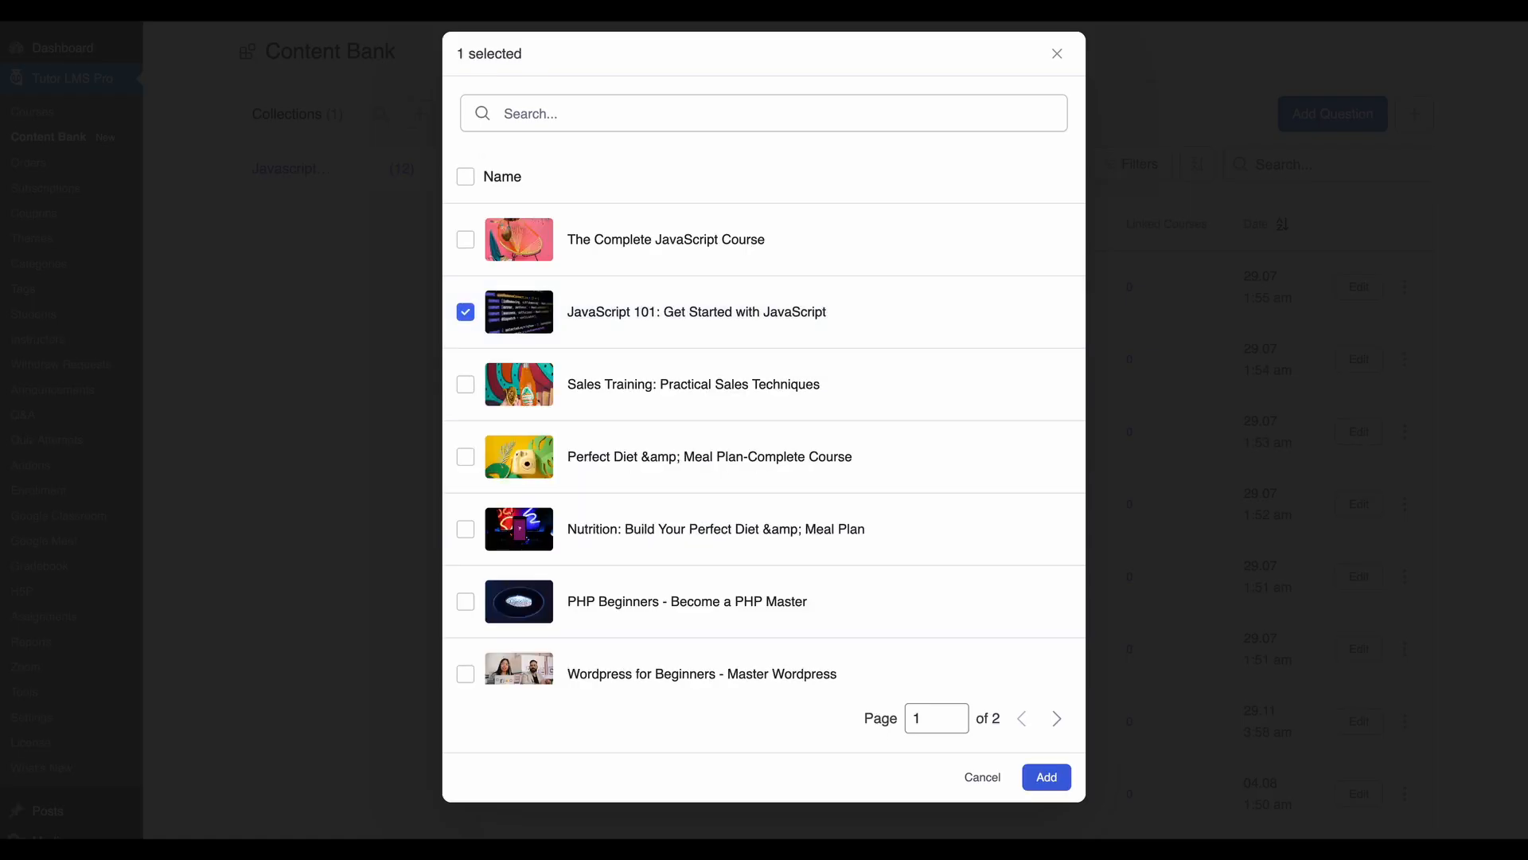
pyautogui.click(1046, 777)
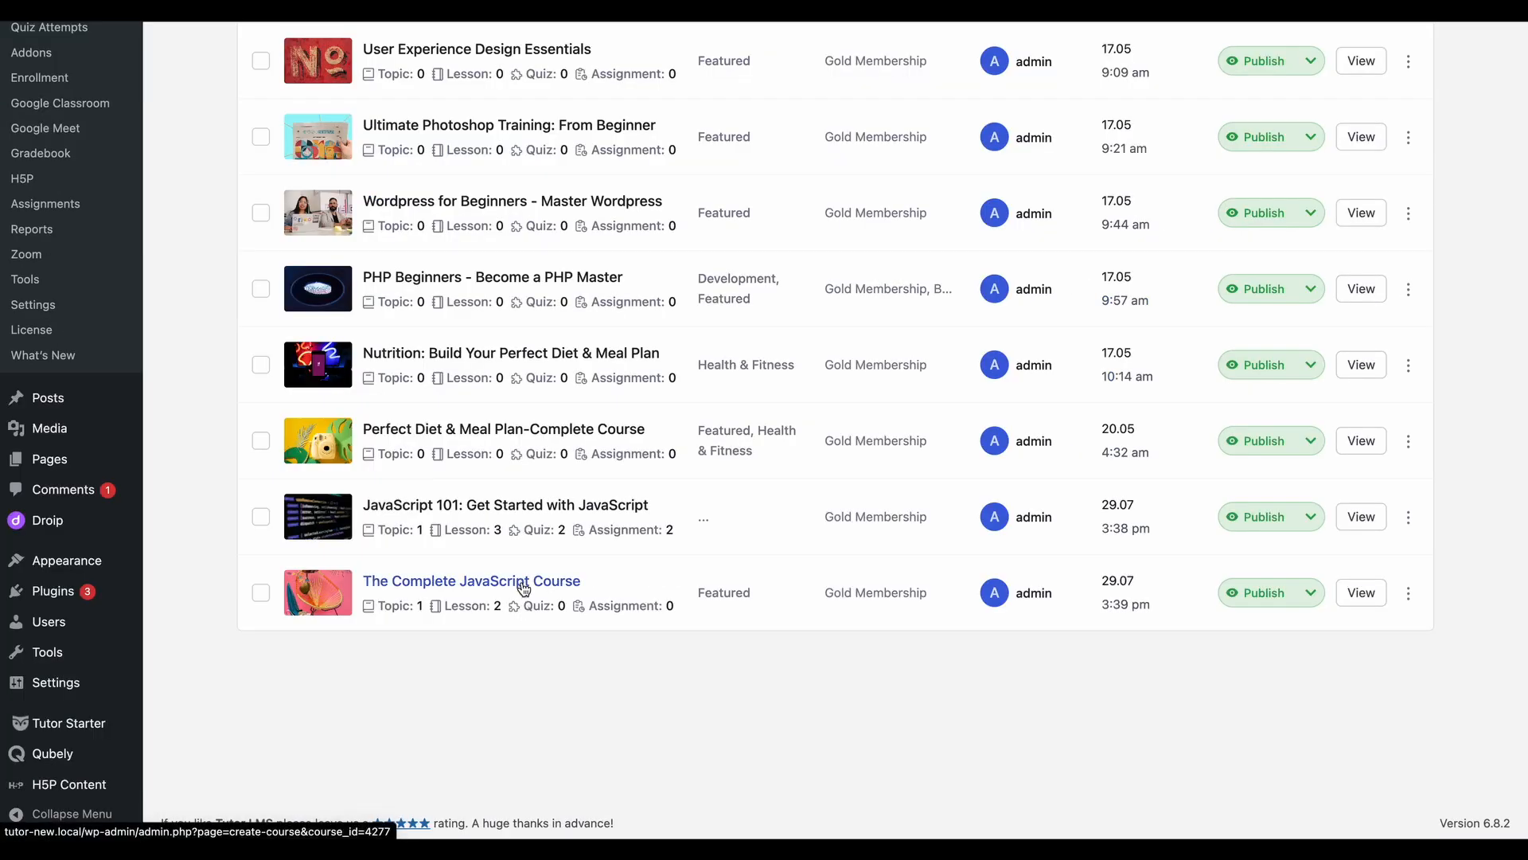
# Open the curriculum of The Complete JavaScript Course and bring up the Javascript Fundamentals collection from the Content Bank for its topic
pyautogui.click(522, 589)
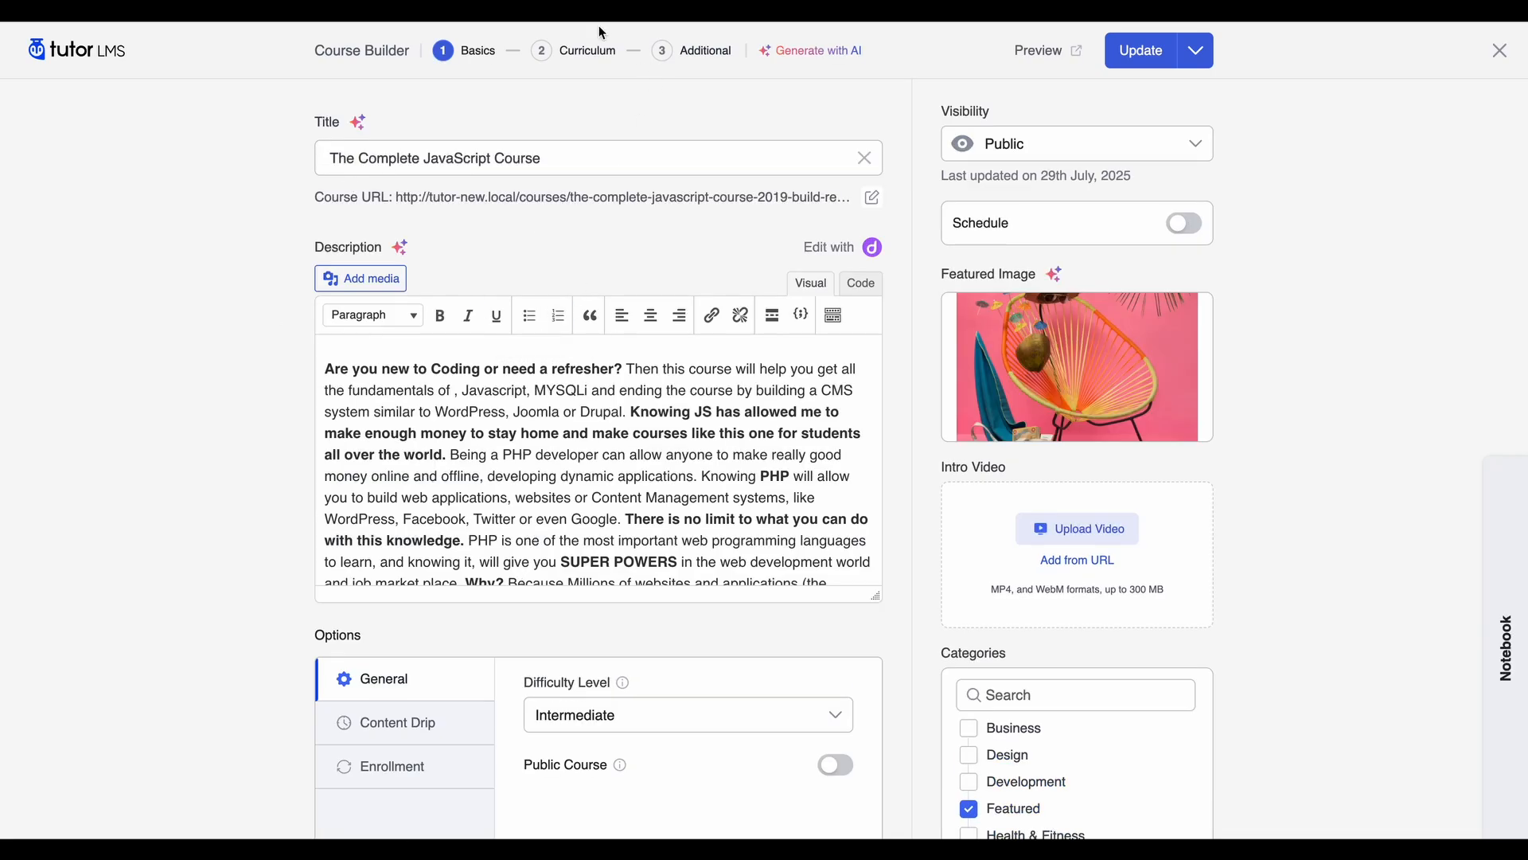
pyautogui.click(587, 50)
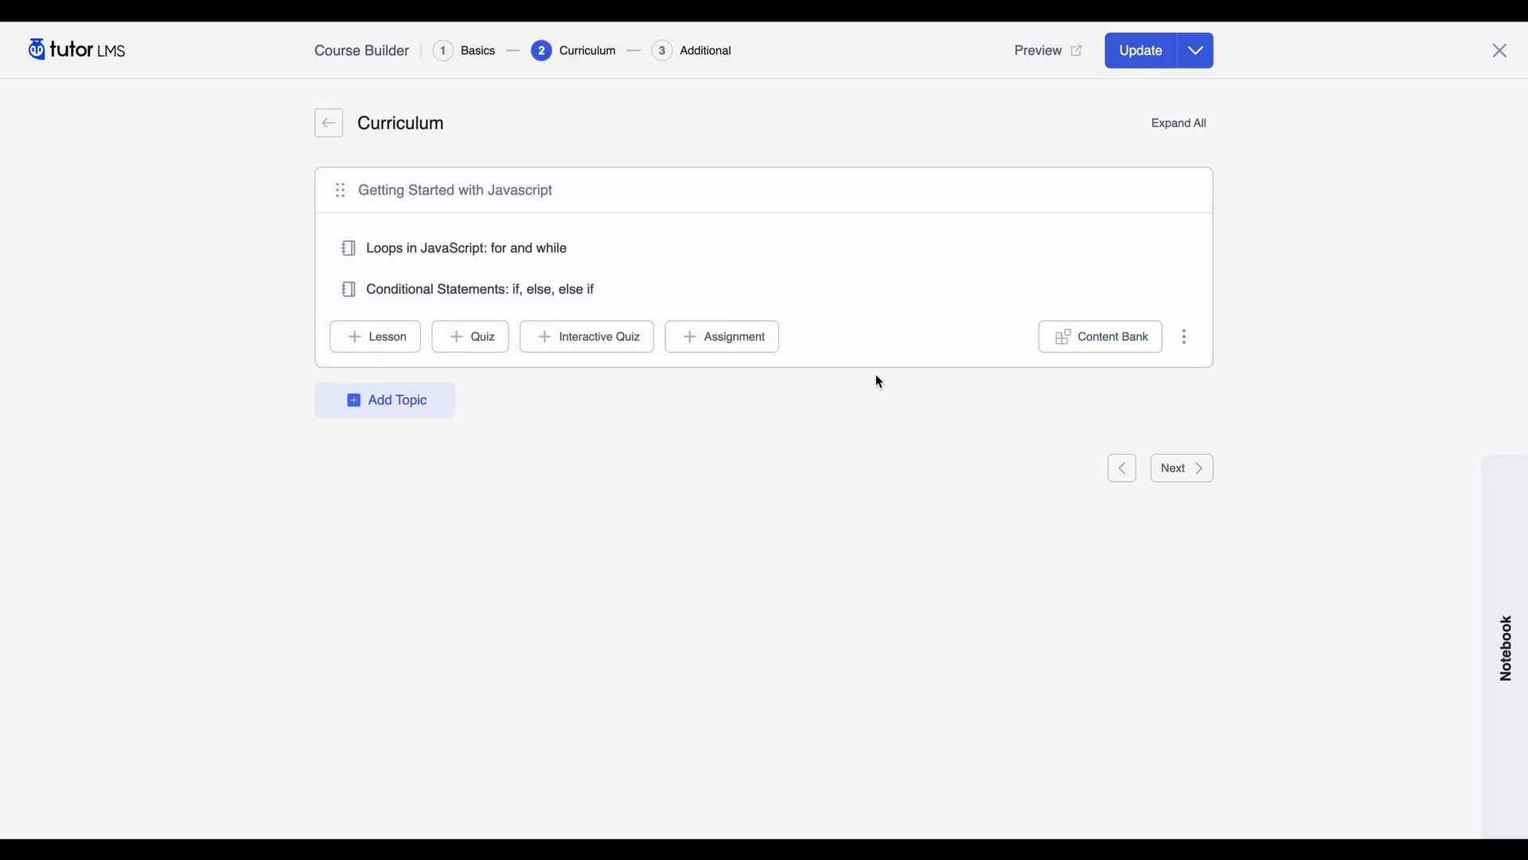
pyautogui.click(1085, 344)
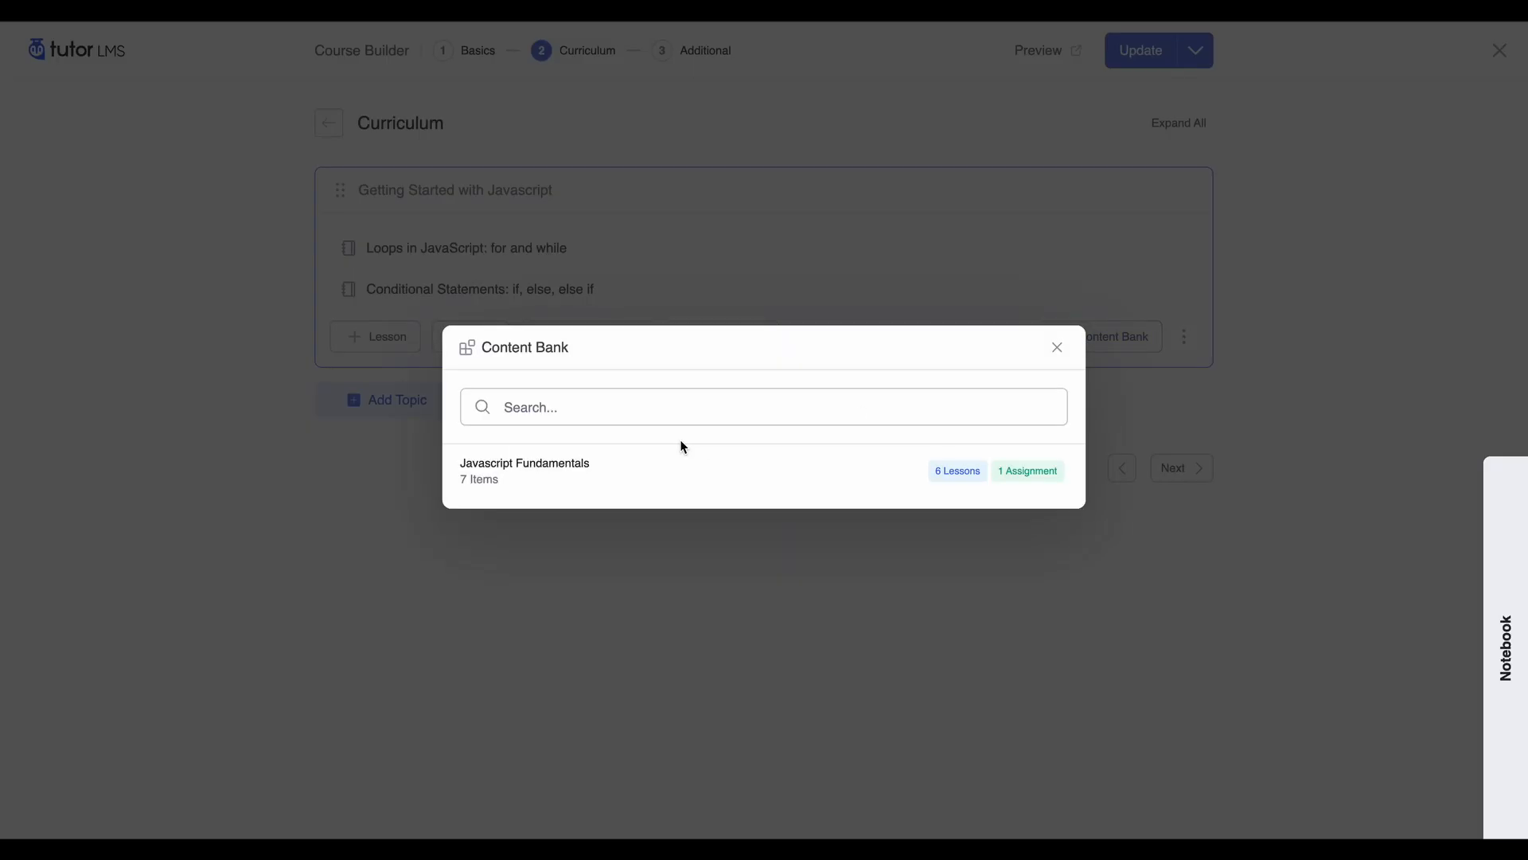
pyautogui.click(721, 466)
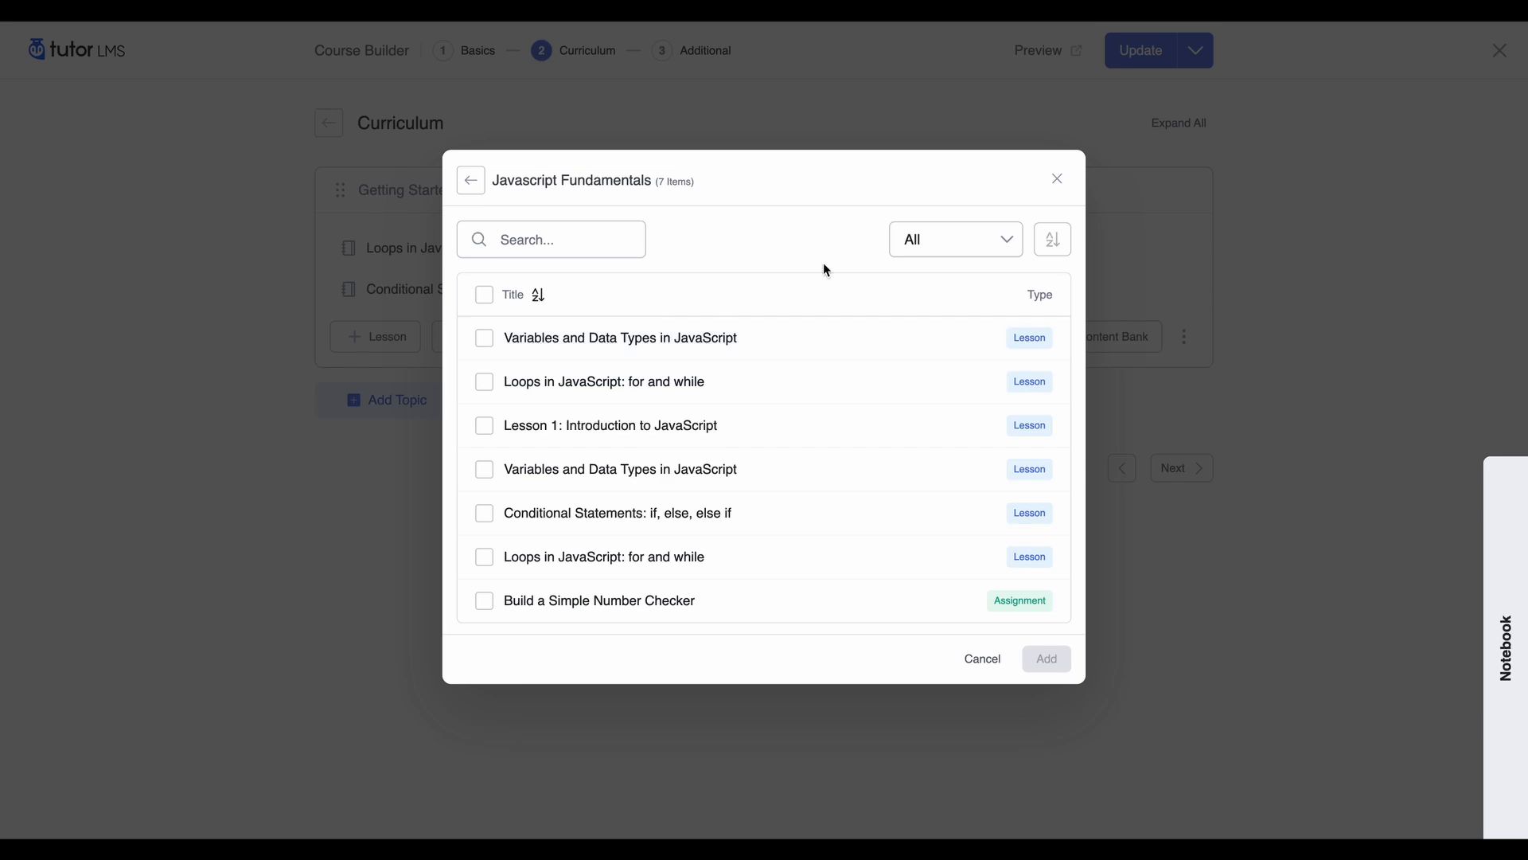
# Filter the collection's items by lessons and by assignments, and show all items again
pyautogui.click(967, 231)
pyautogui.click(813, 243)
pyautogui.click(948, 252)
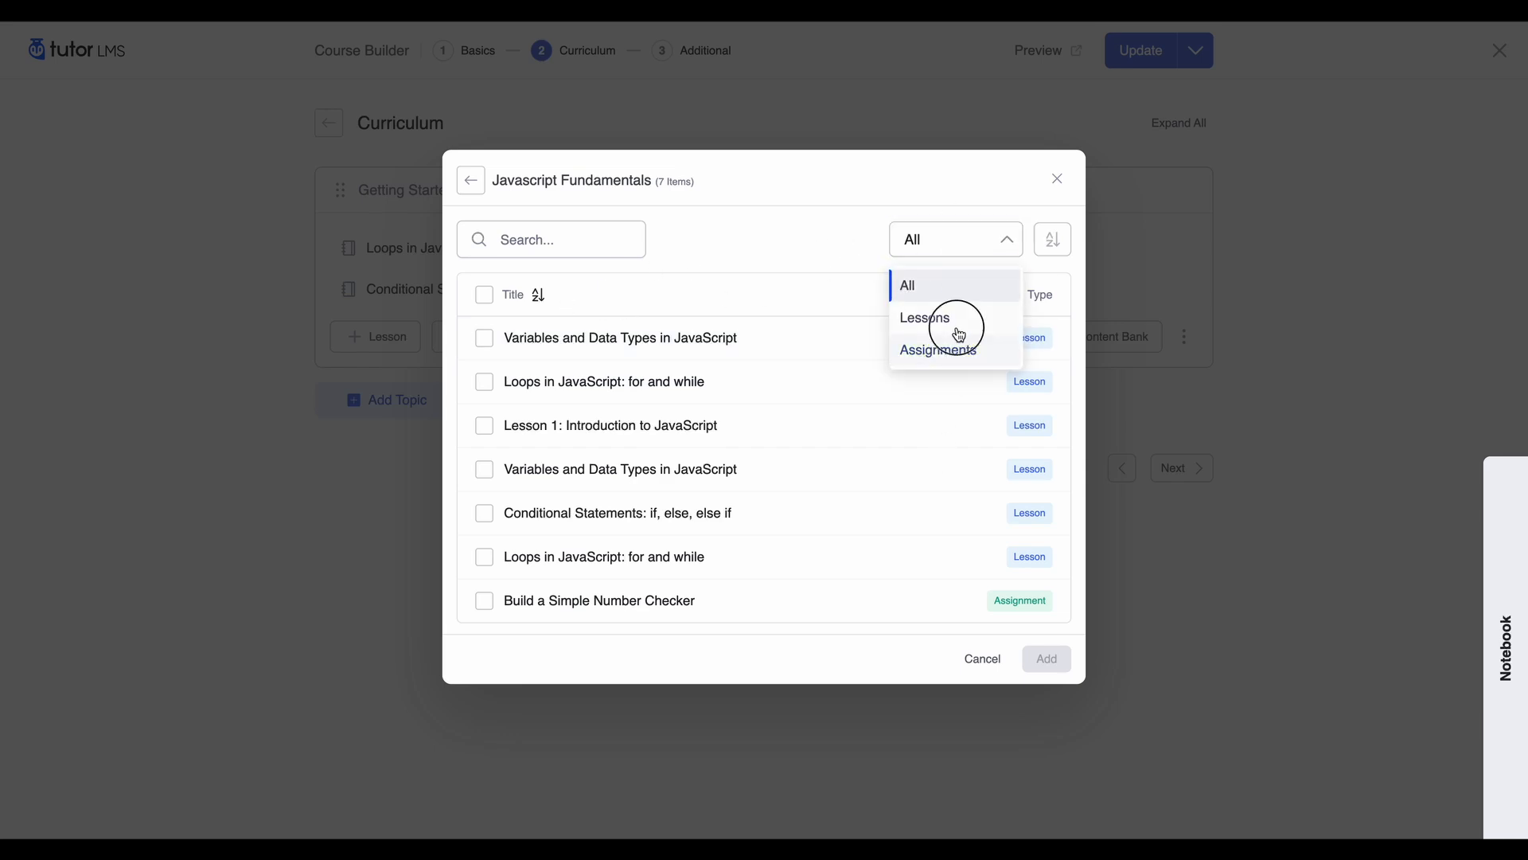
pyautogui.click(959, 334)
pyautogui.click(966, 257)
pyautogui.click(945, 379)
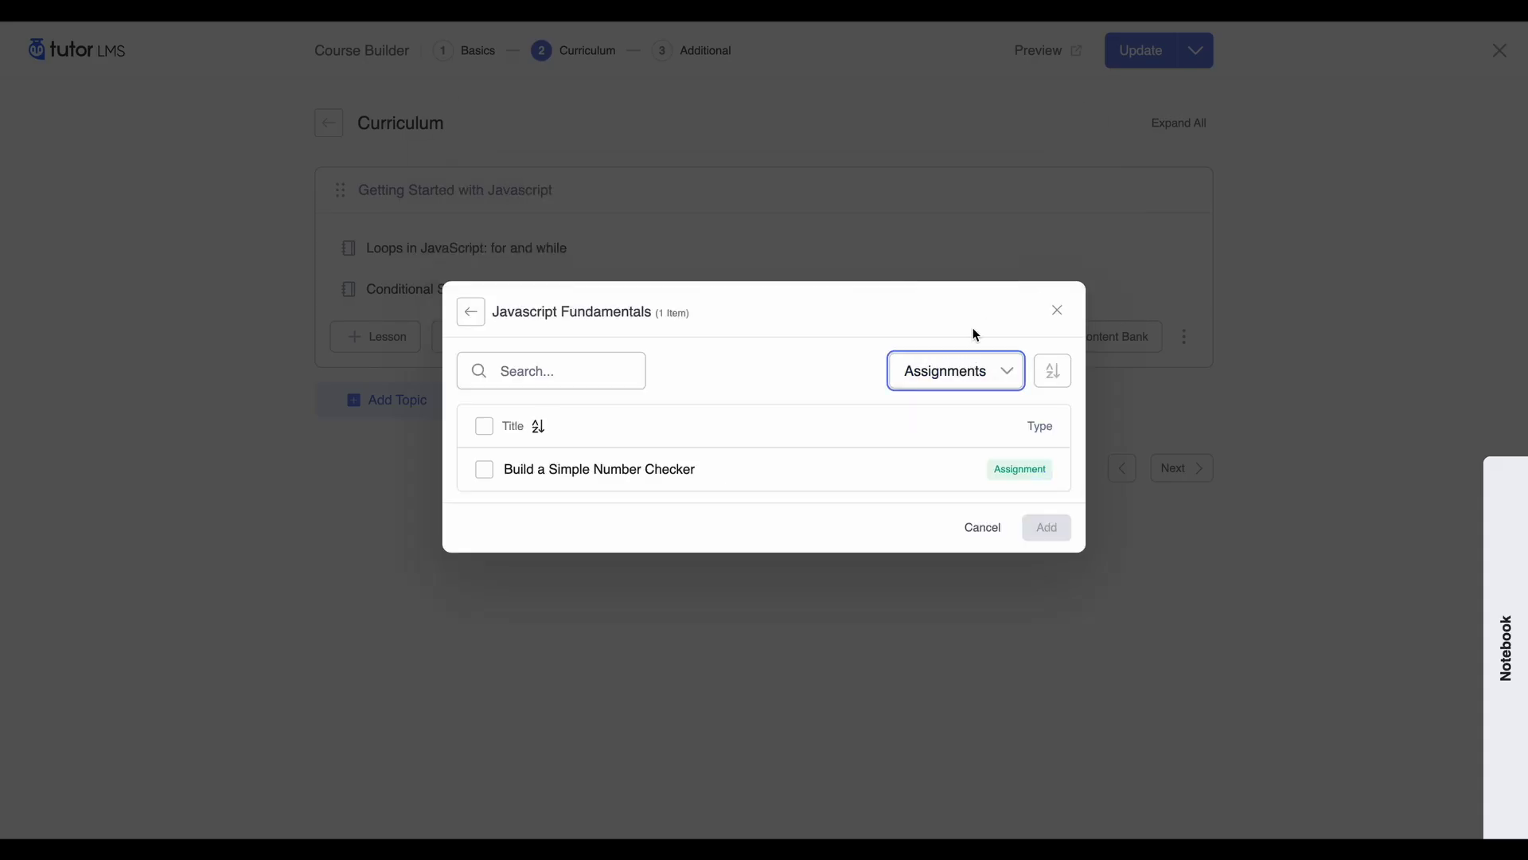
pyautogui.click(955, 384)
pyautogui.click(938, 422)
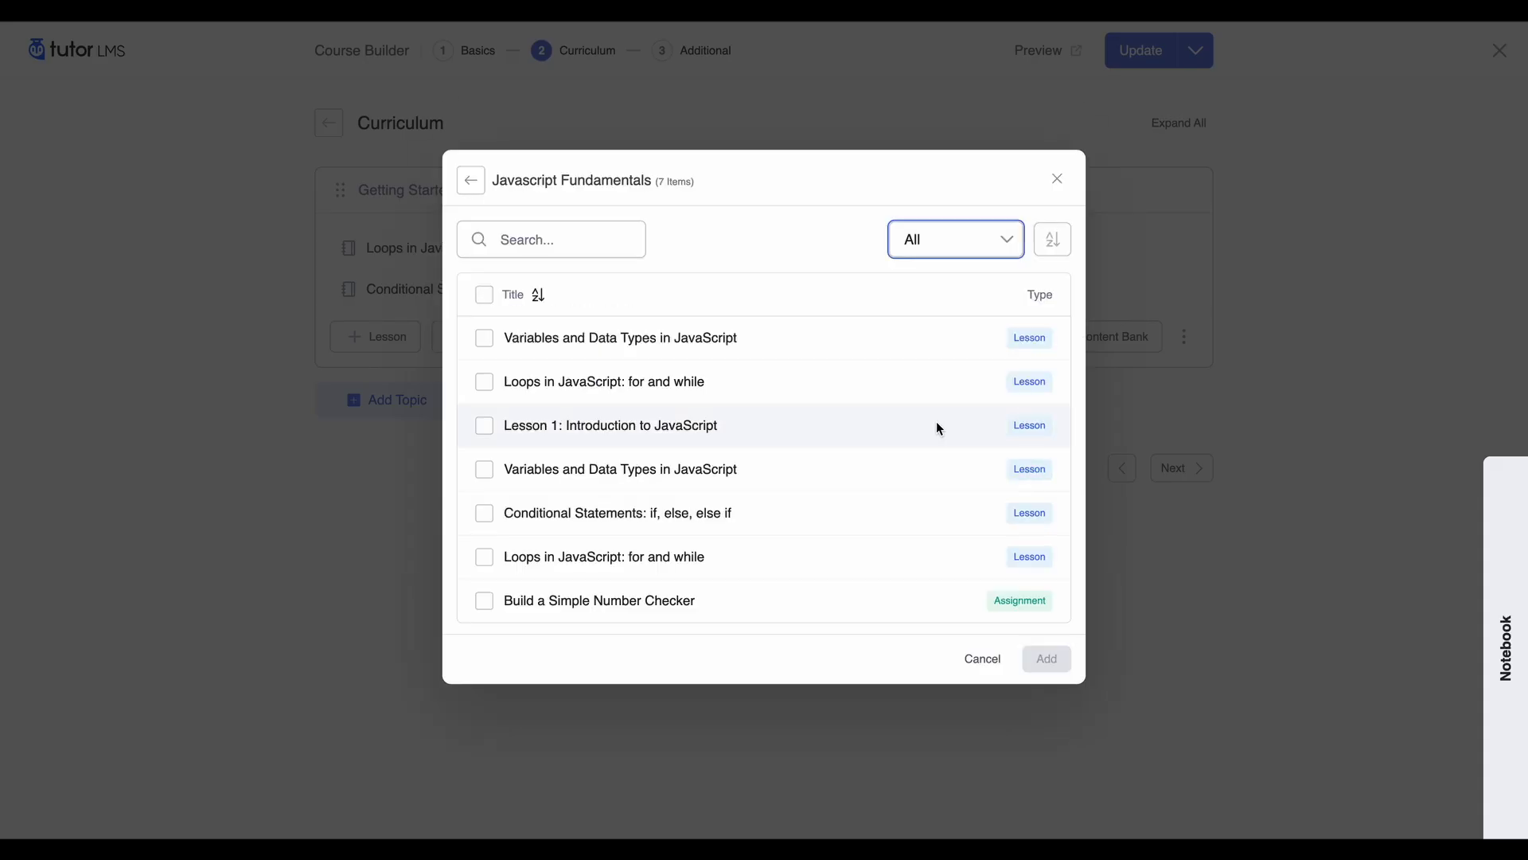
# Add the first Variables and Data Types lesson, Lesson 1 and Build a Simple Number Checker to the topic, and move Lesson 1 to second place
pyautogui.click(484, 337)
pyautogui.click(484, 425)
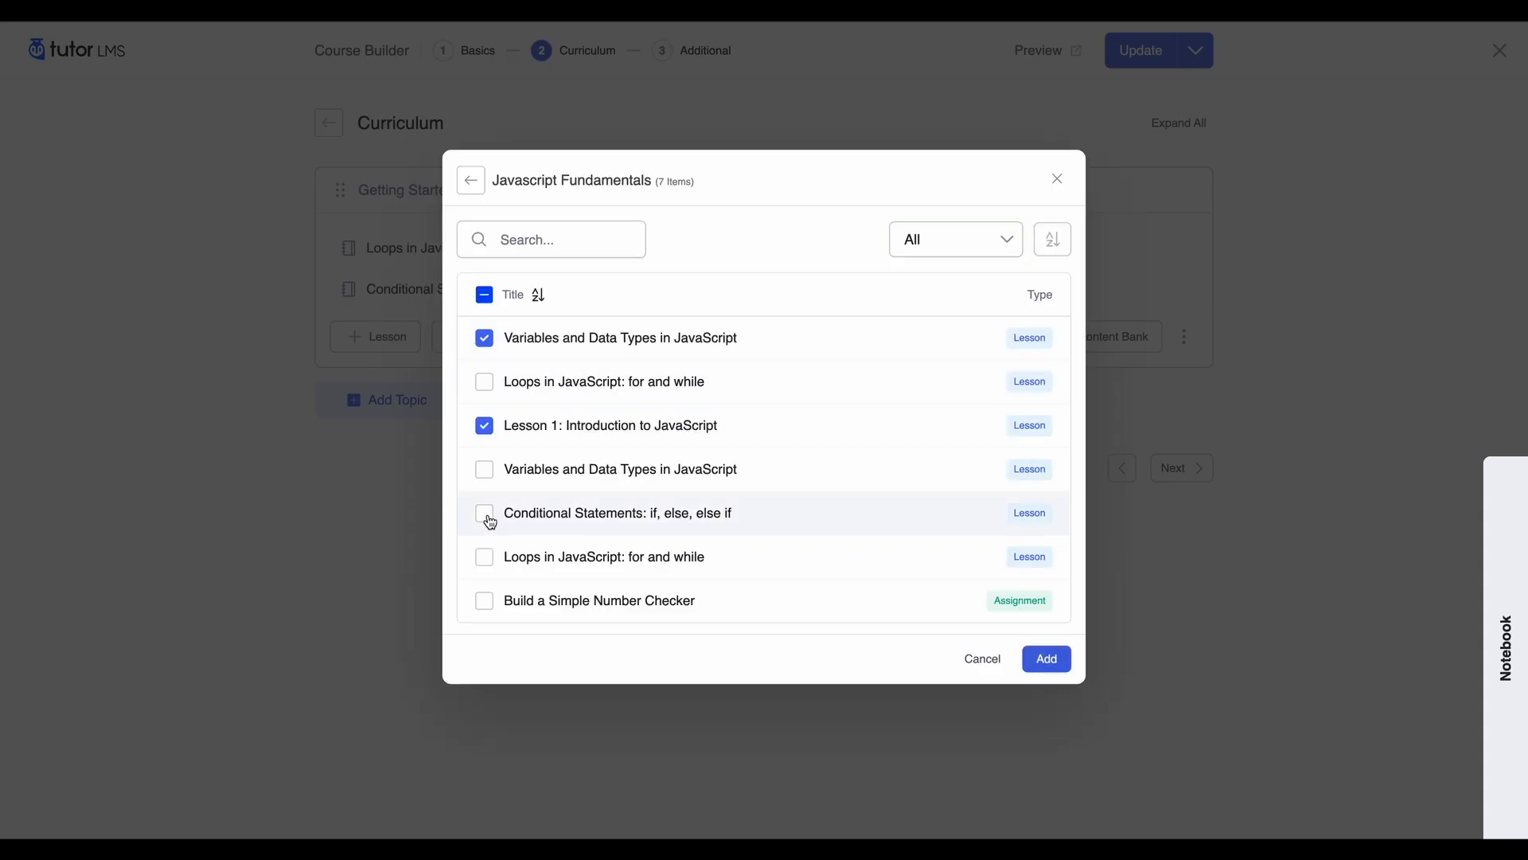
pyautogui.click(484, 599)
pyautogui.click(1069, 665)
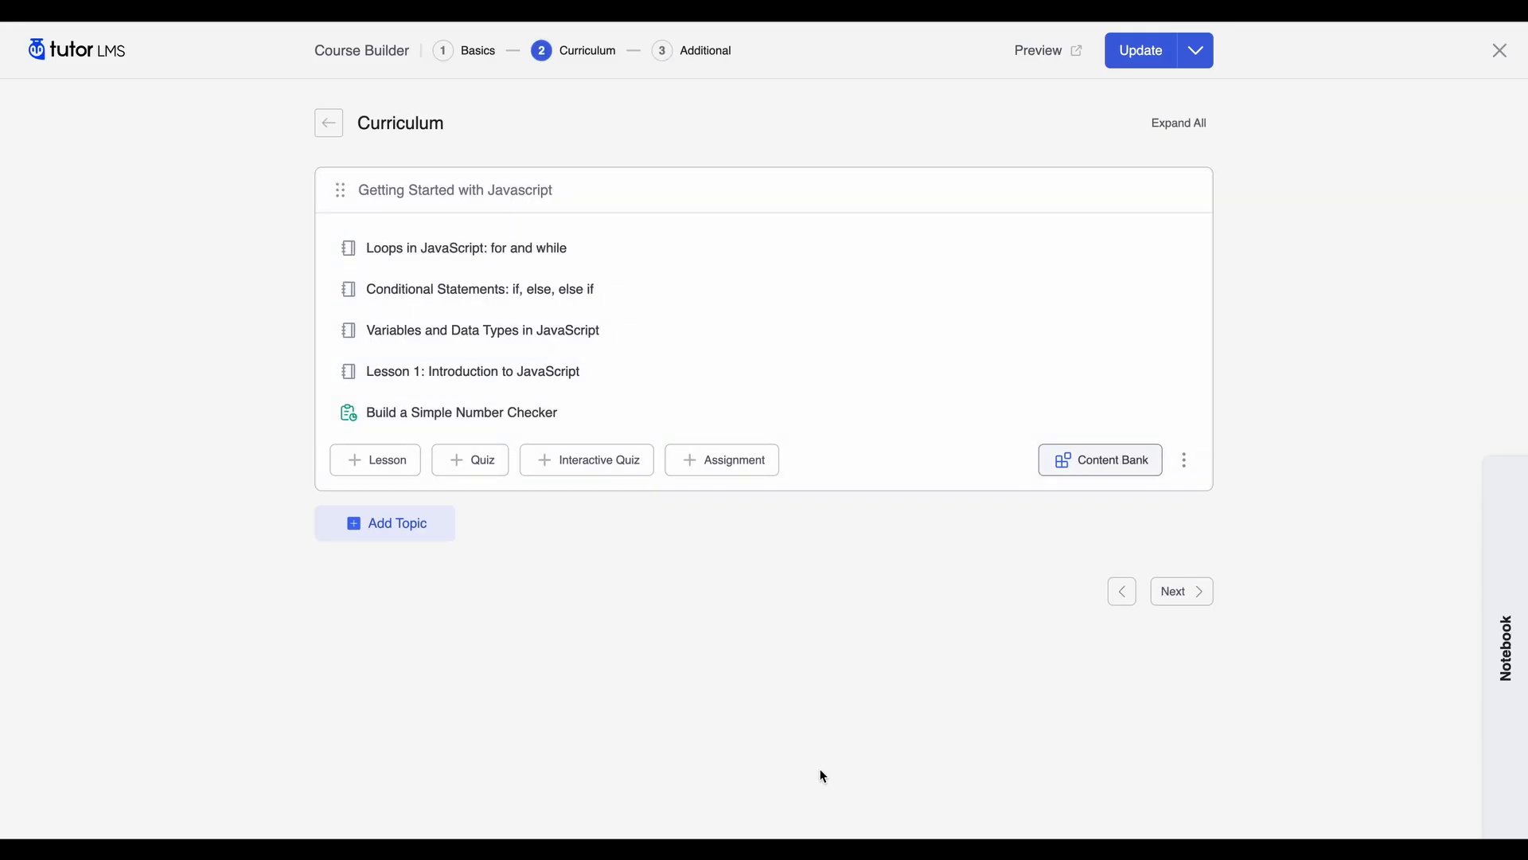
pyautogui.moveTo(354, 379); pyautogui.dragTo(349, 278)
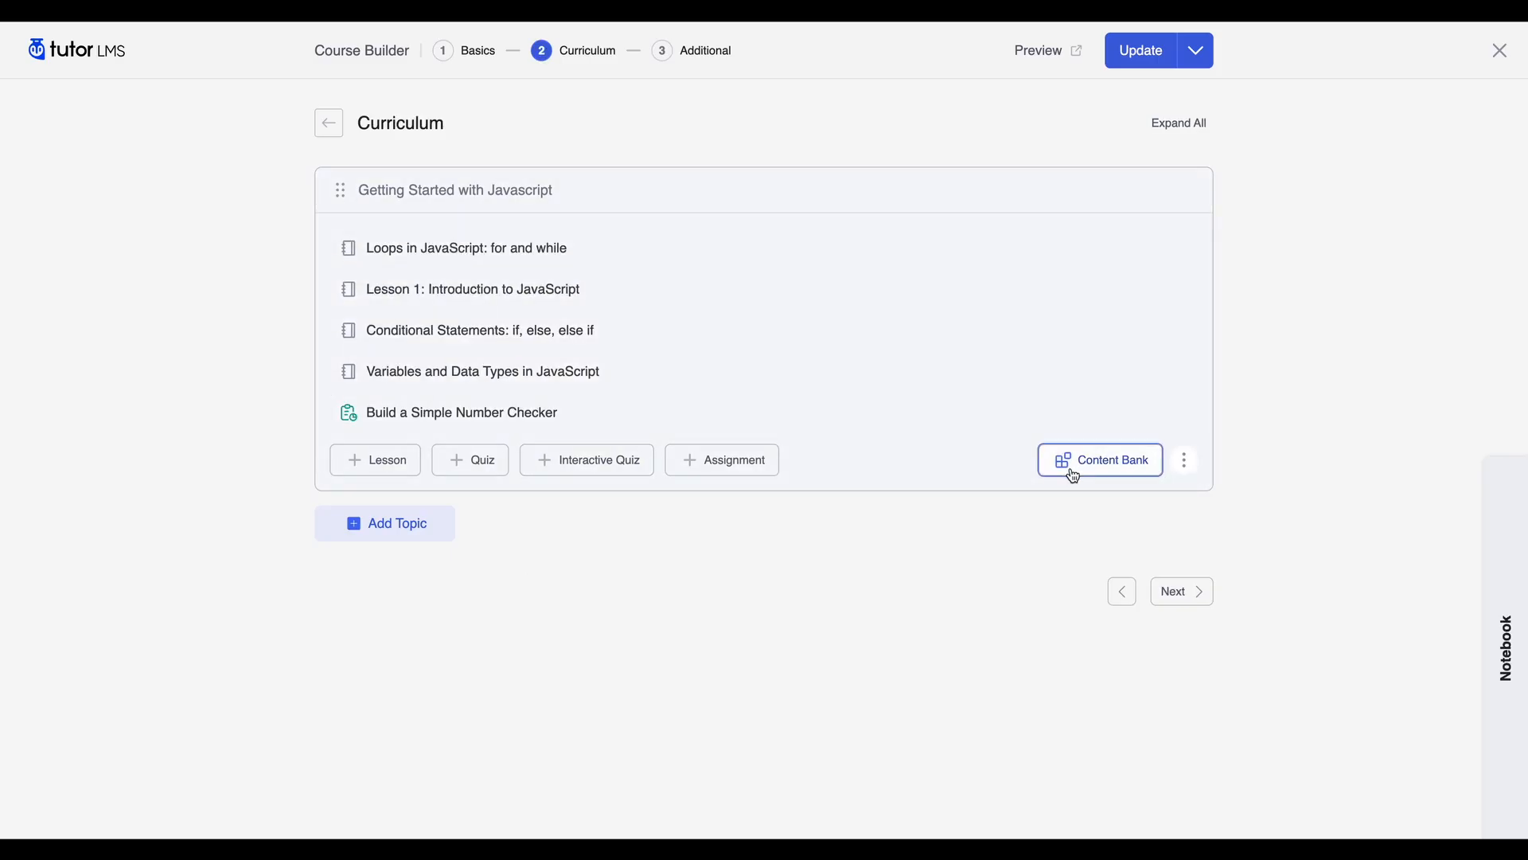
# Add a quiz titled JS quiz 1 to the Getting Started with Javascript topic
pyautogui.click(1072, 470)
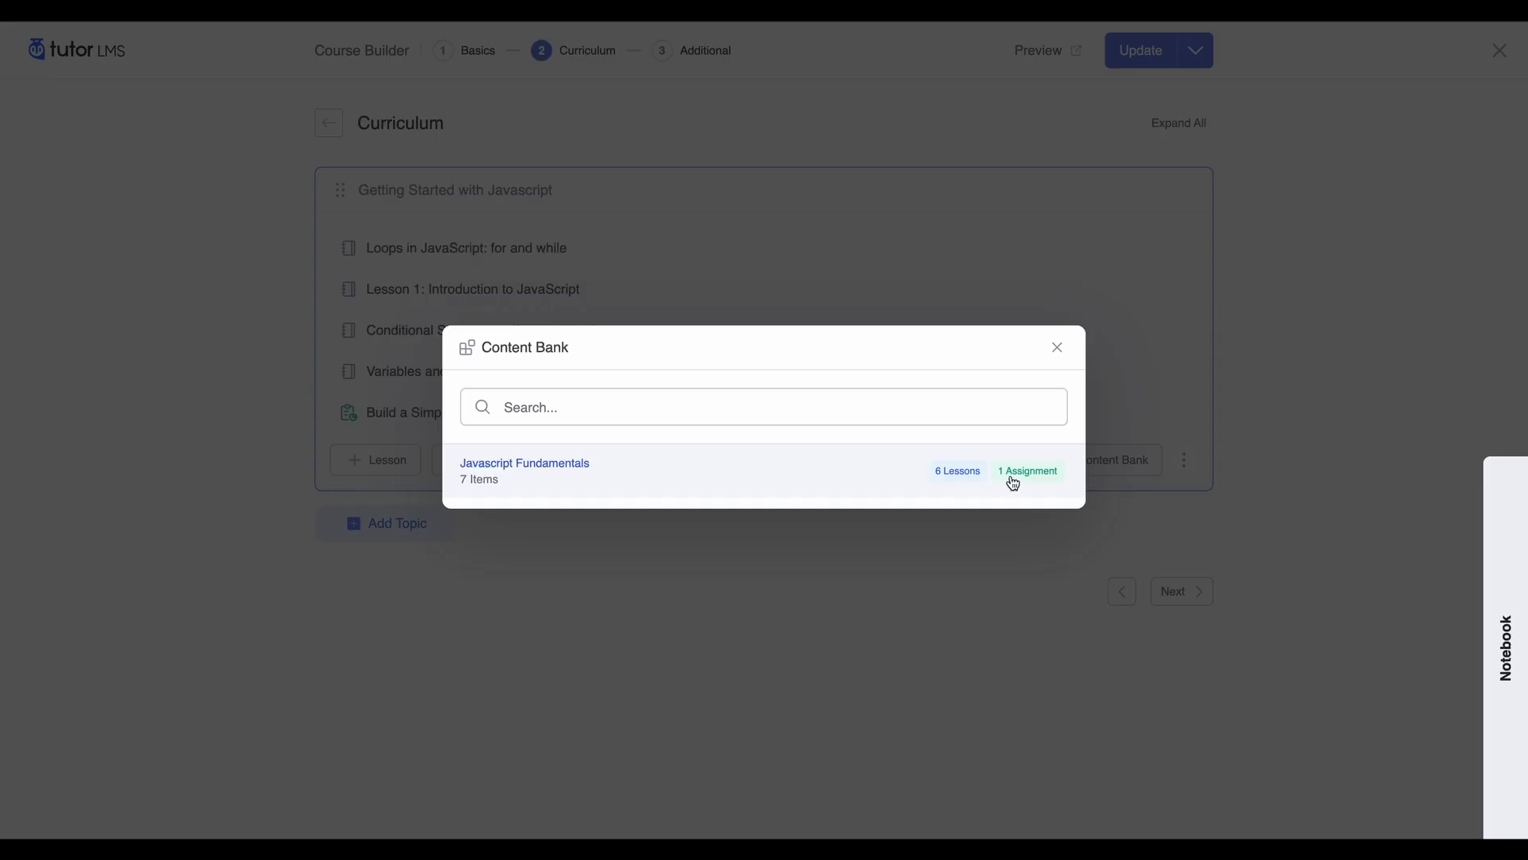
pyautogui.click(1057, 347)
pyautogui.click(472, 476)
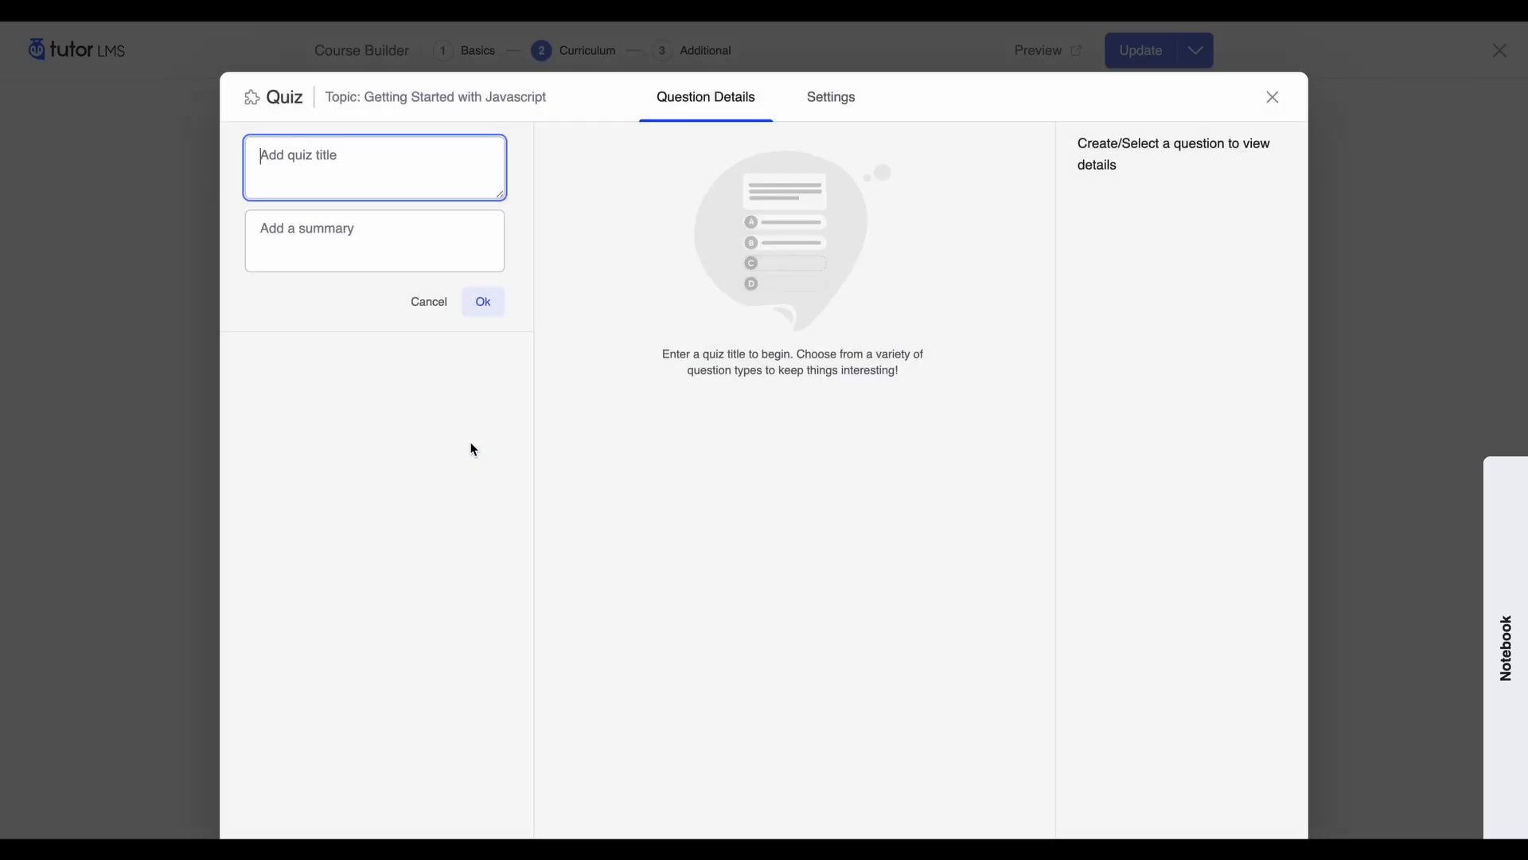
pyautogui.write('JS quiz 1')
pyautogui.click(487, 303)
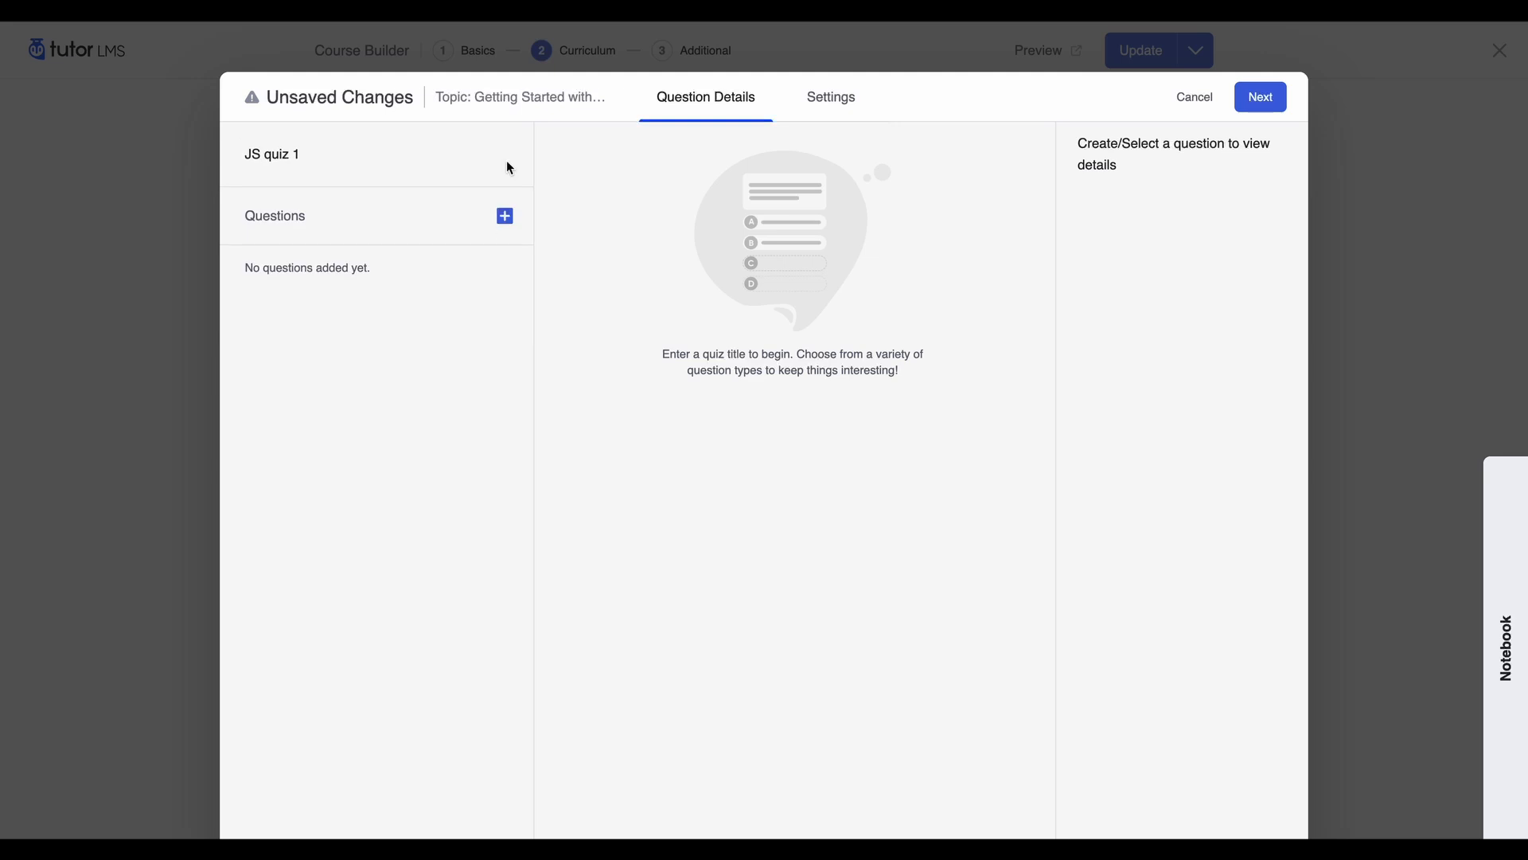
# Add both questions of the Content Bank's Javascript Fundamentals collection to the quiz
pyautogui.click(503, 218)
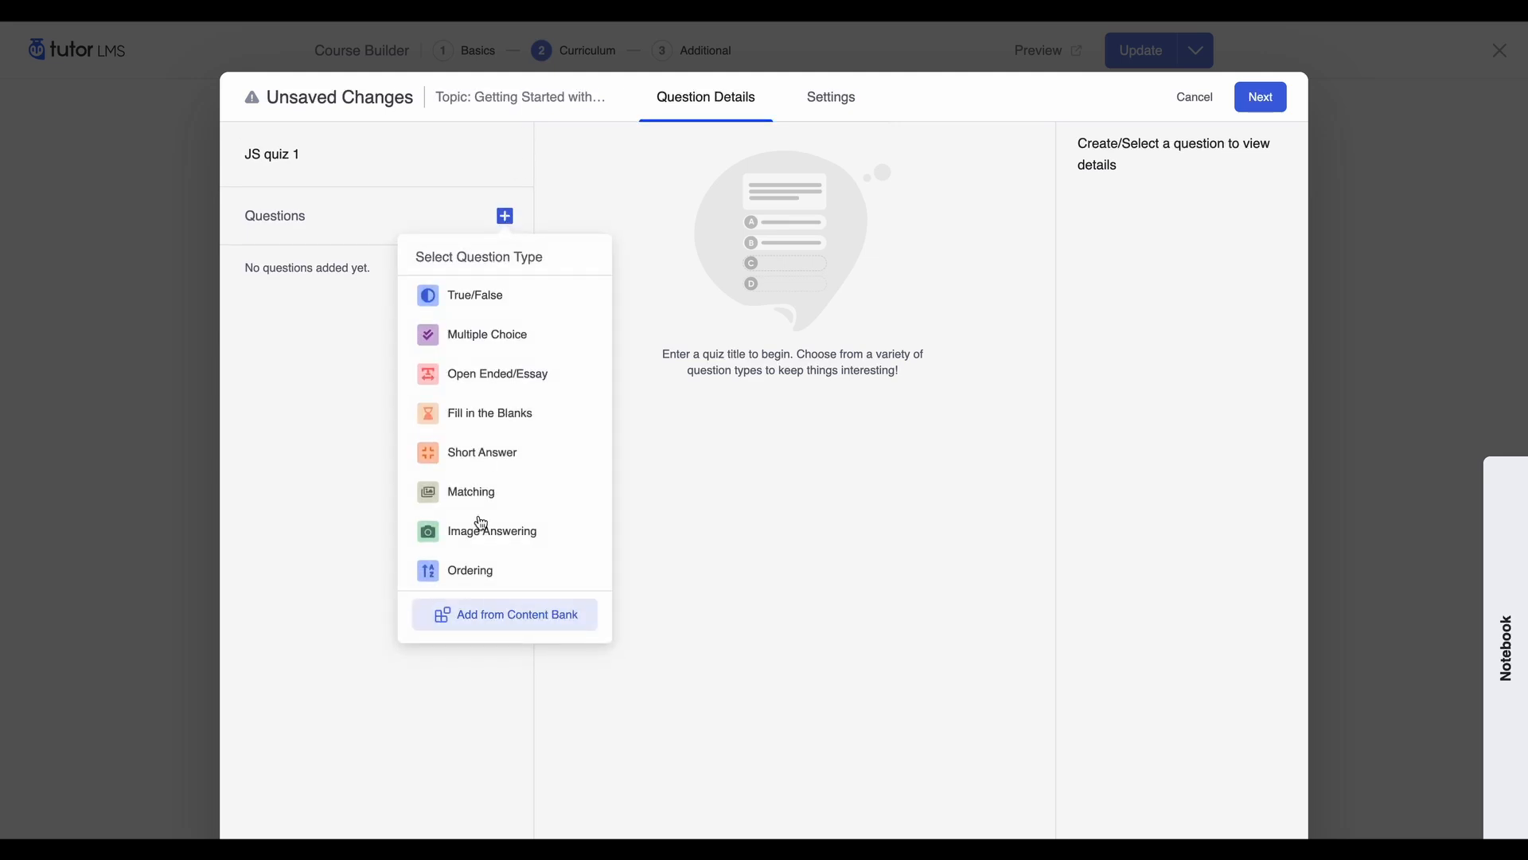
pyautogui.click(532, 629)
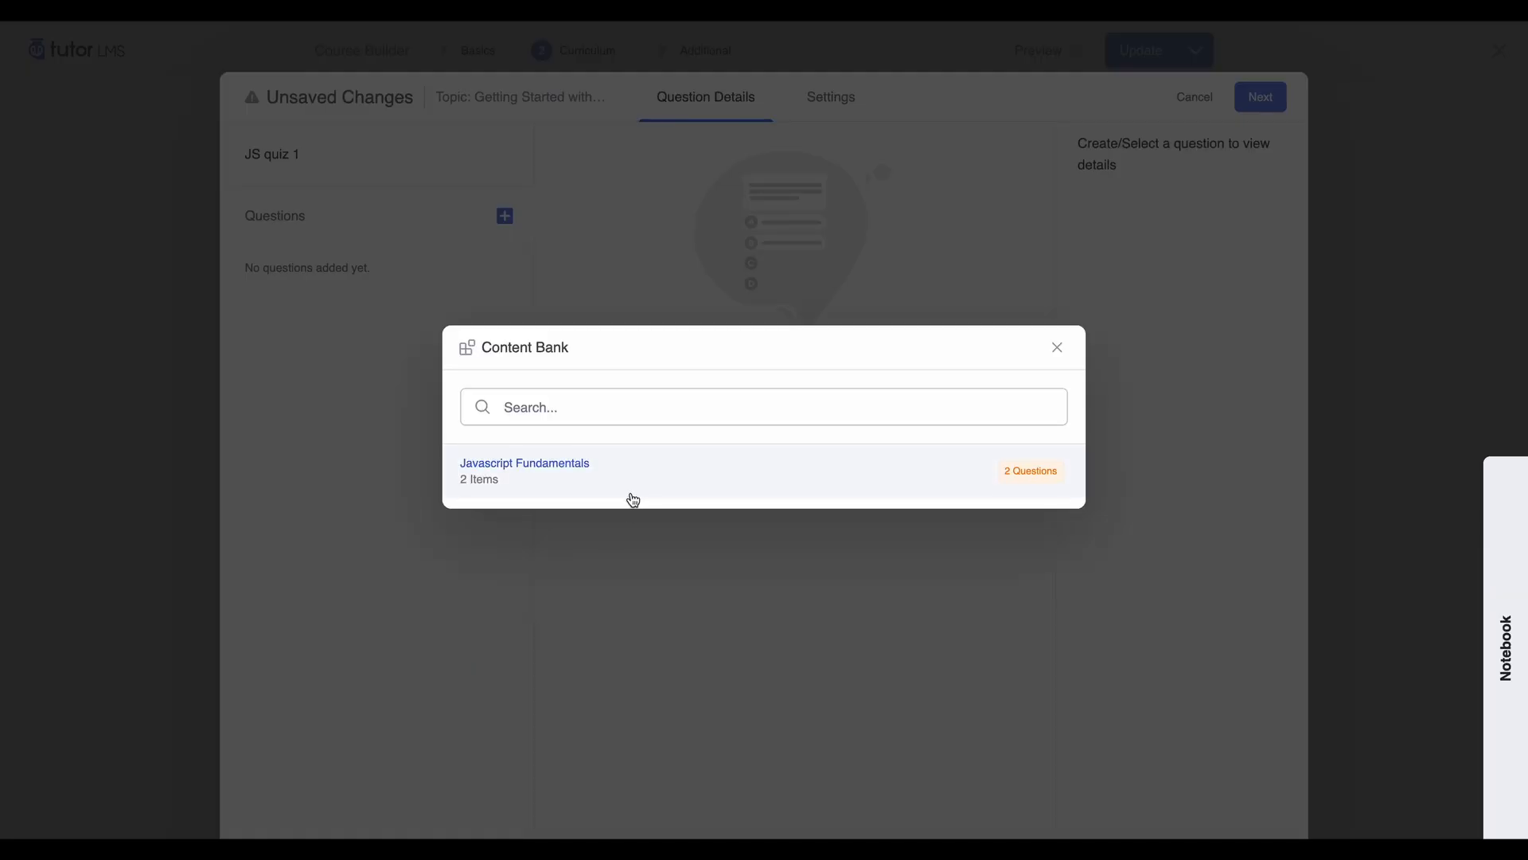
pyautogui.click(632, 499)
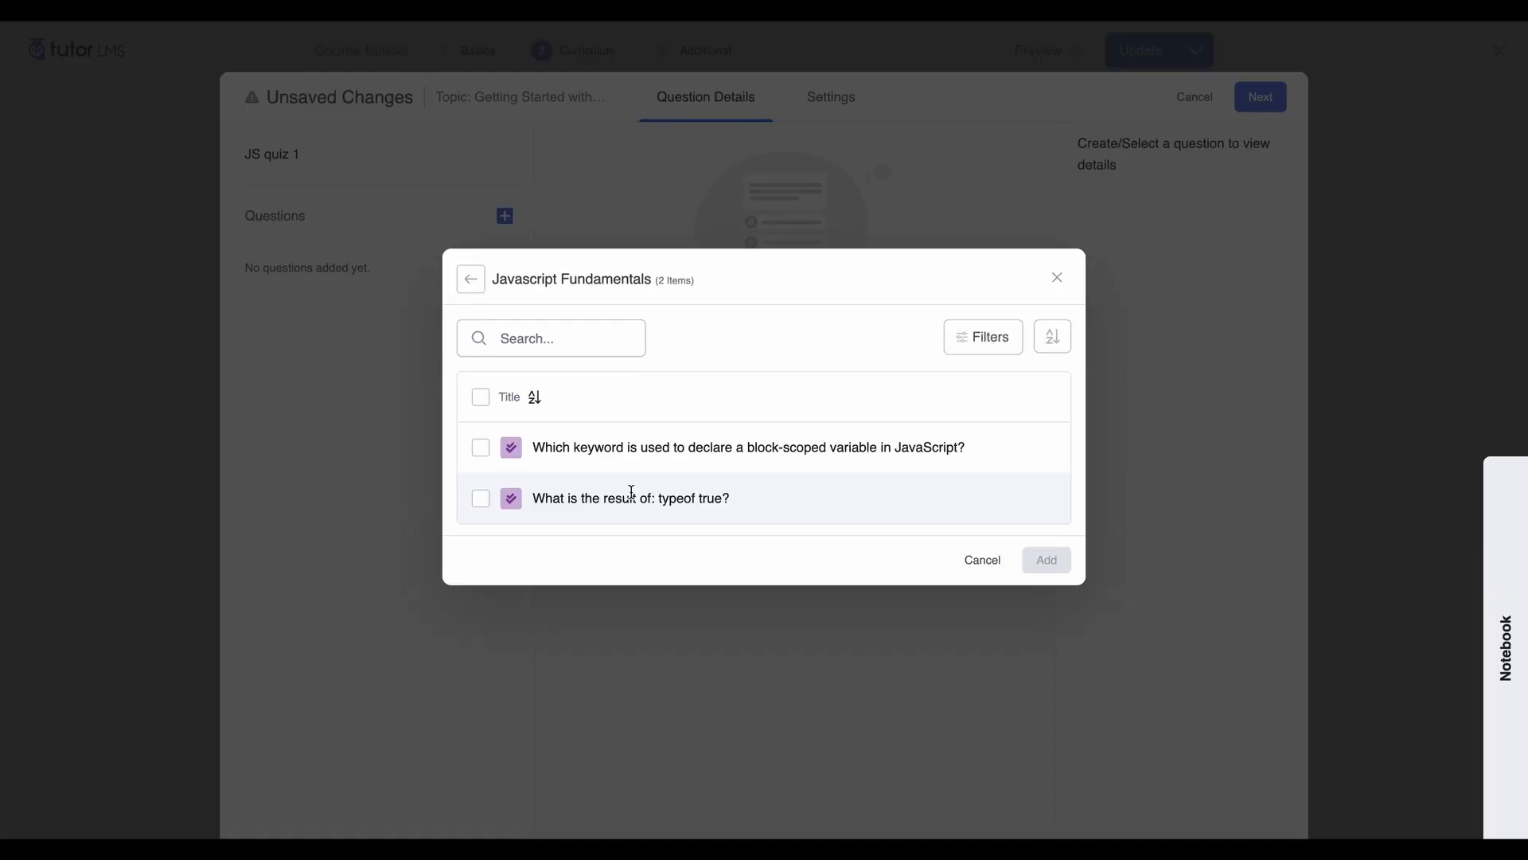
pyautogui.click(480, 396)
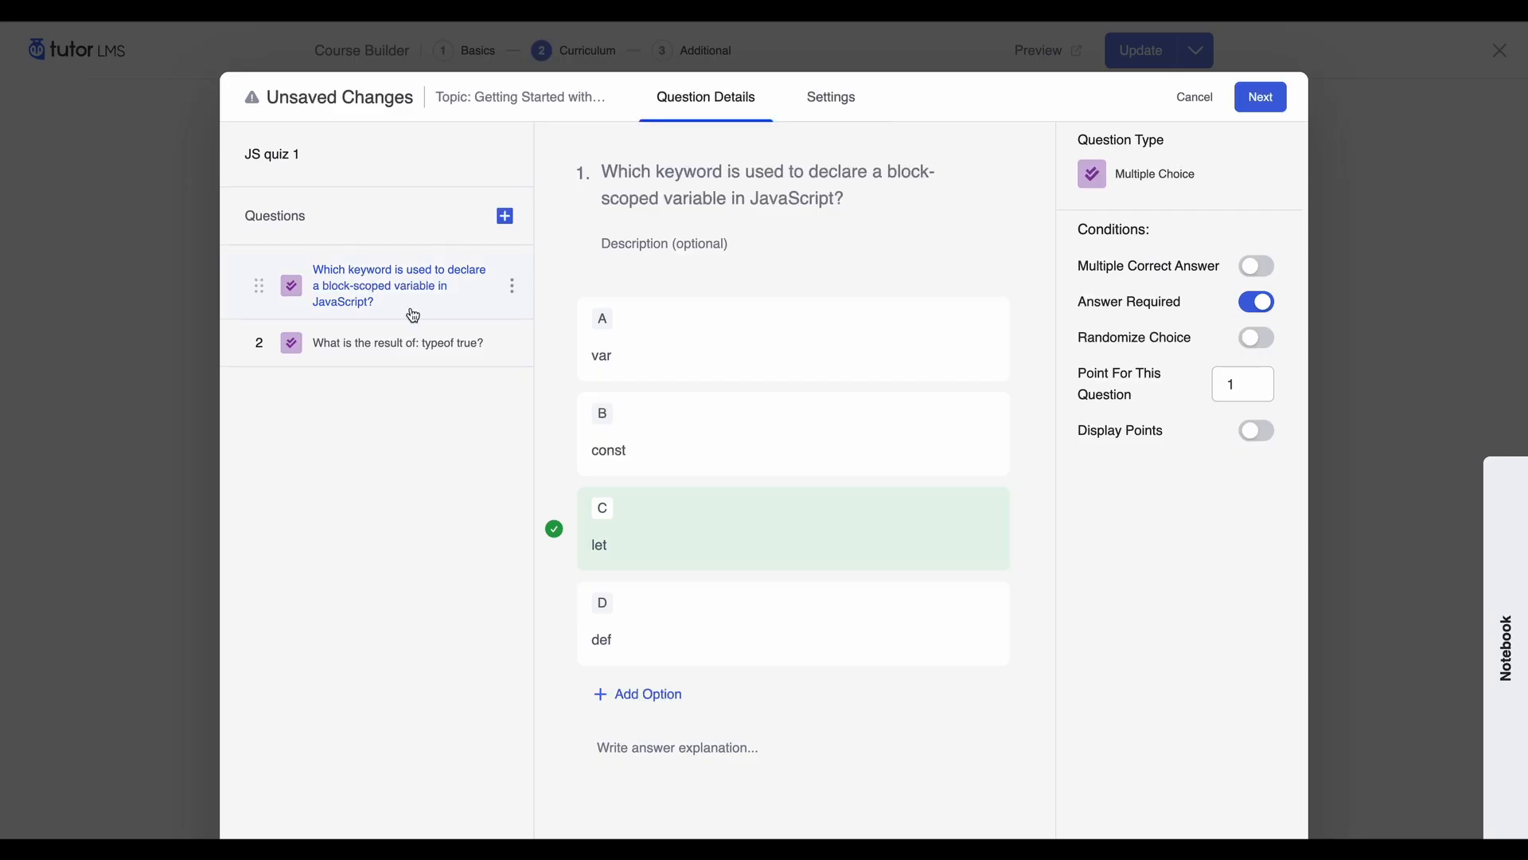
# Save the quiz and move it up in the topic to the place of the Variables and Data Types in JavaScript lesson
pyautogui.click(1260, 97)
pyautogui.click(1259, 98)
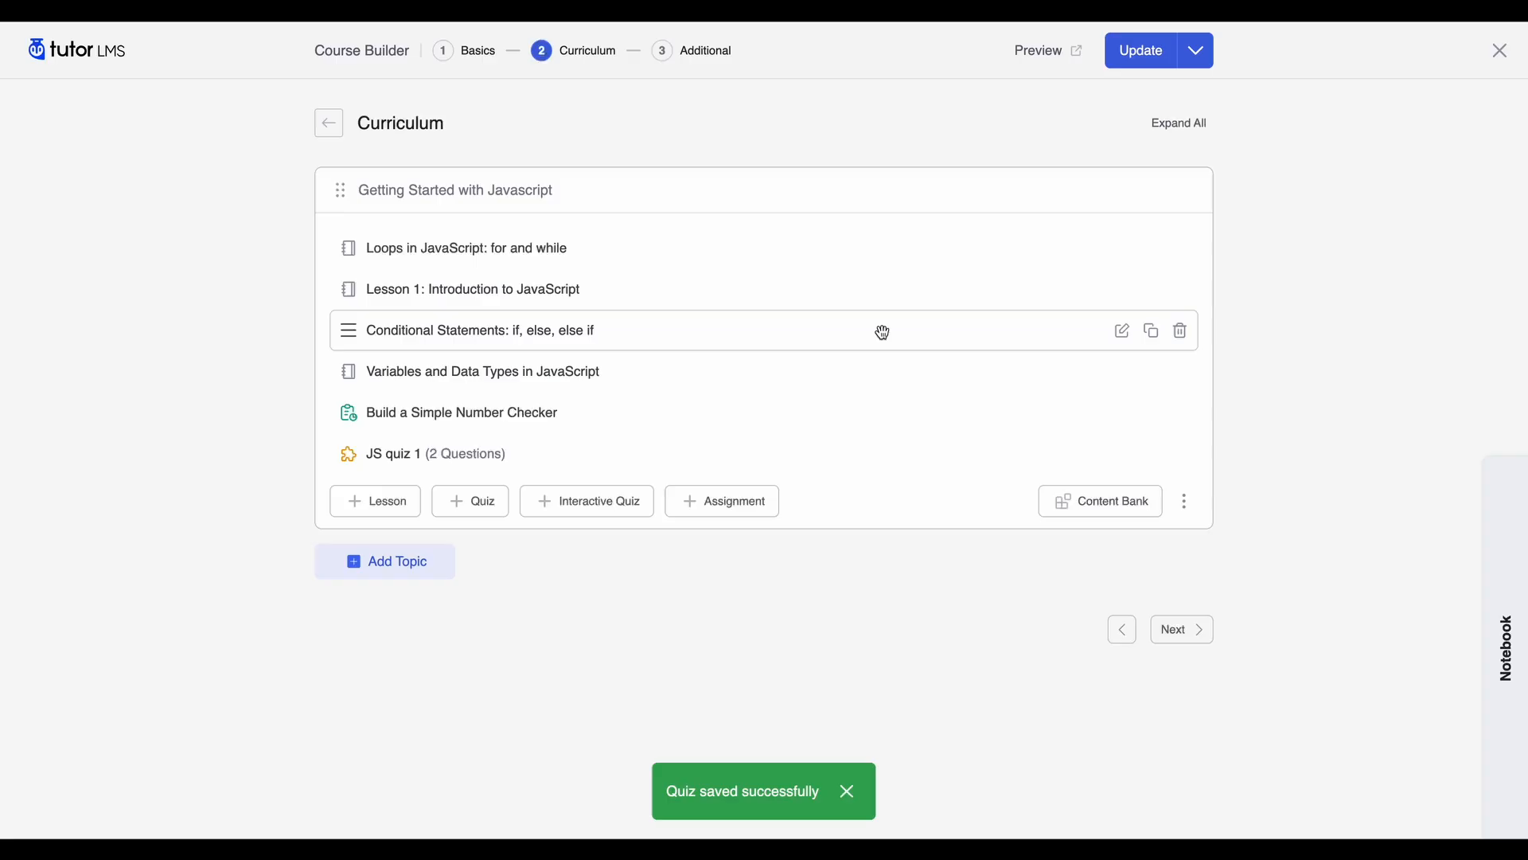
pyautogui.click(470, 460)
pyautogui.moveTo(472, 462); pyautogui.dragTo(476, 377)
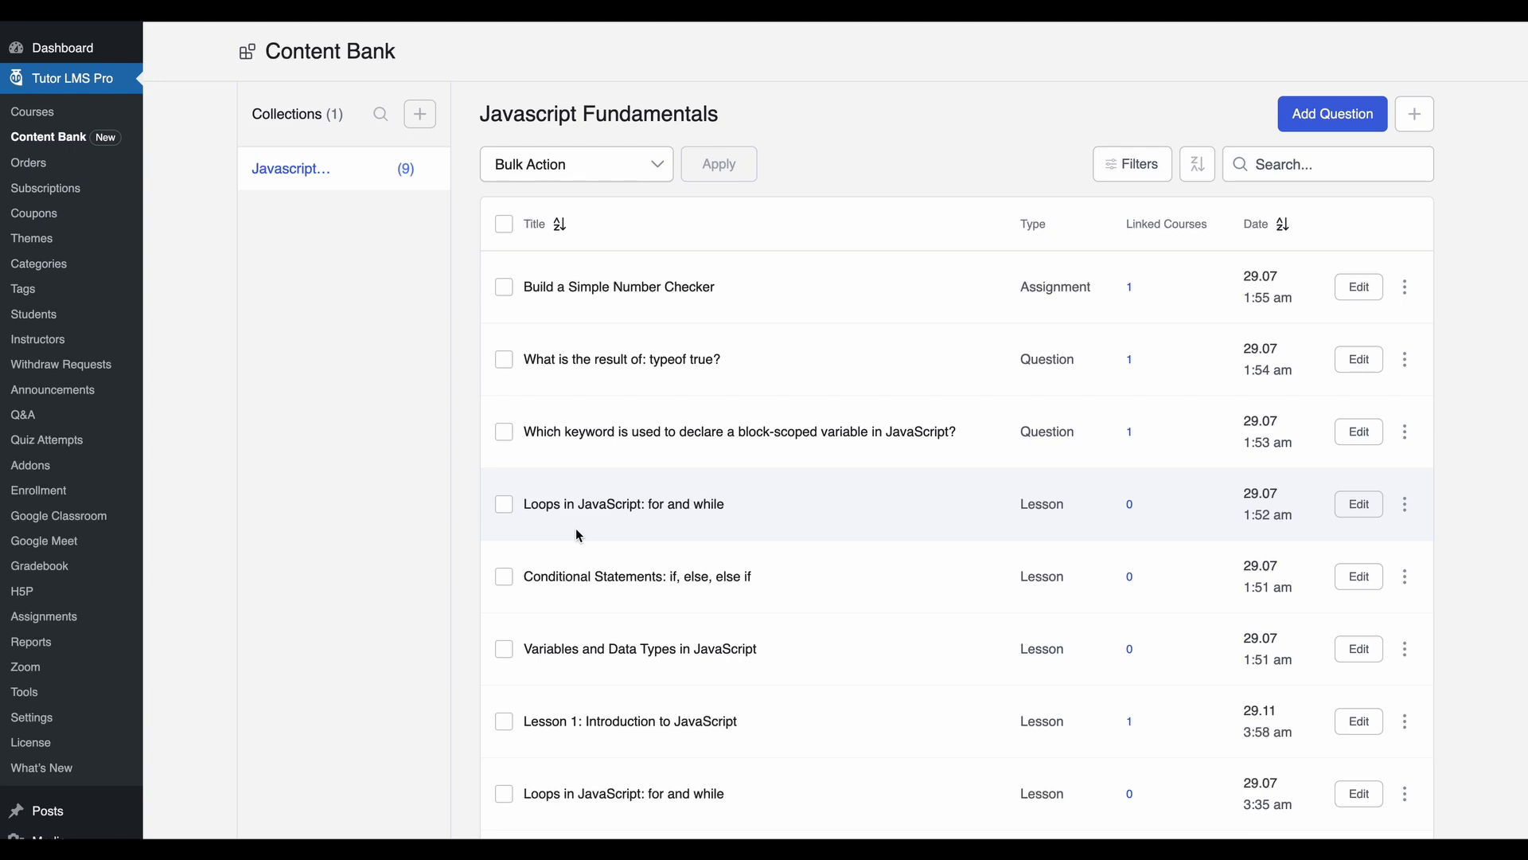
# Export the Javascript Fundamentals collection from the Content Bank without media files and download the export file
pyautogui.click(430, 169)
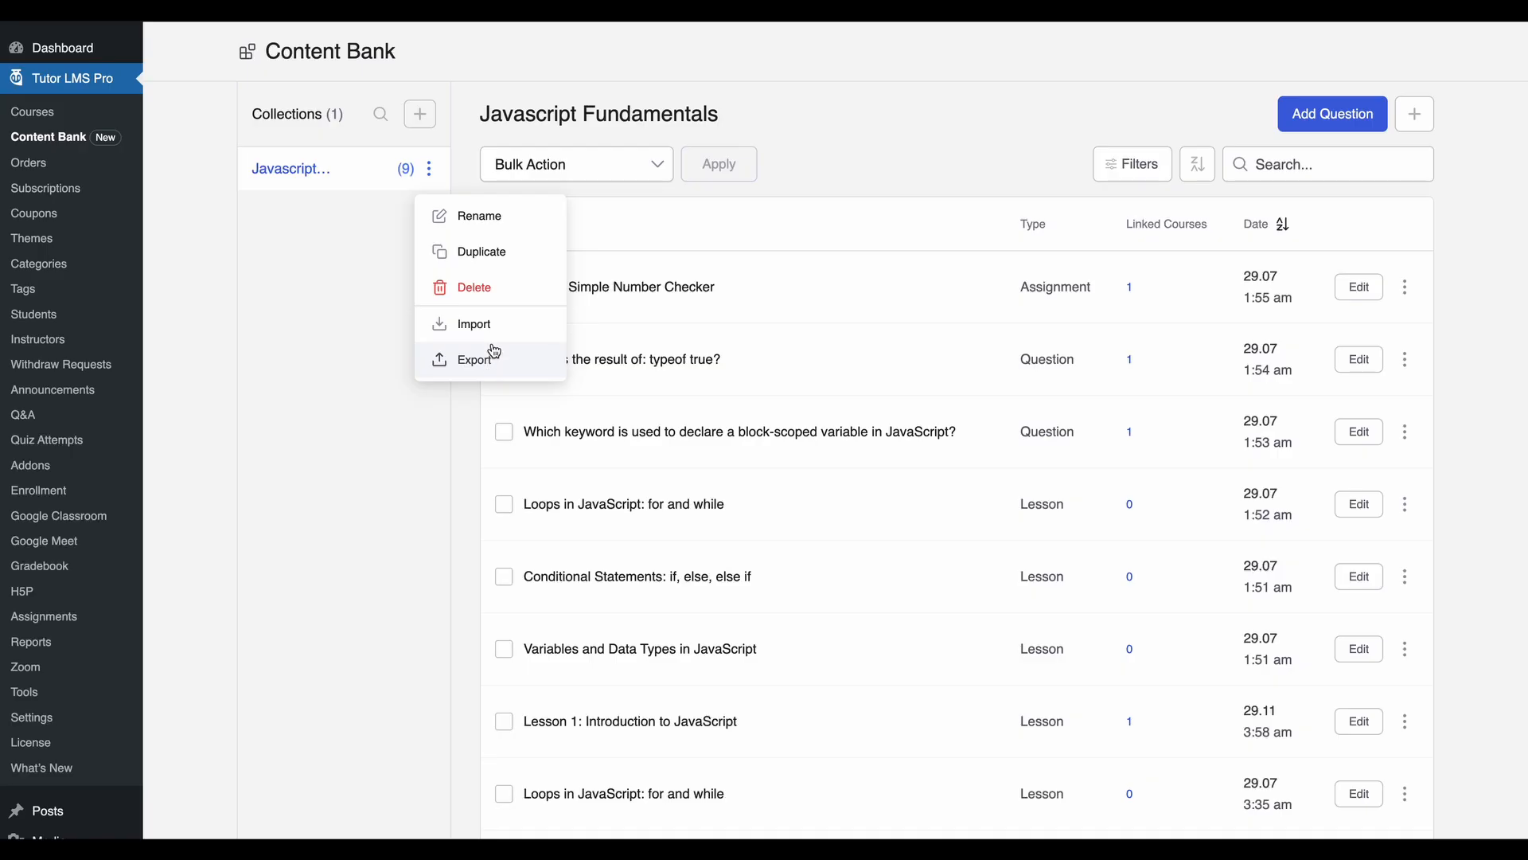
pyautogui.click(487, 359)
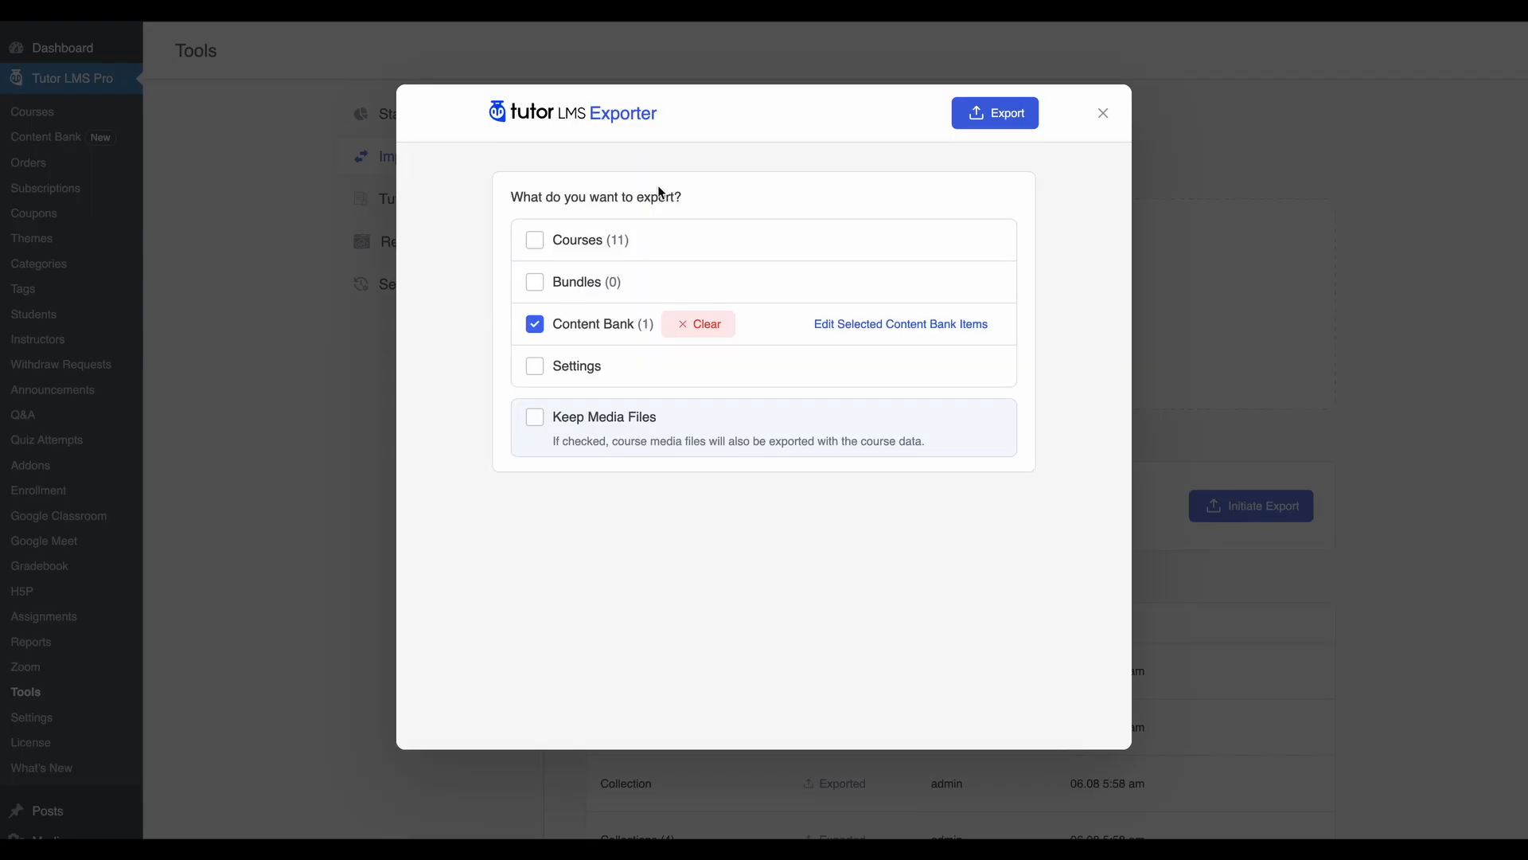
pyautogui.click(836, 331)
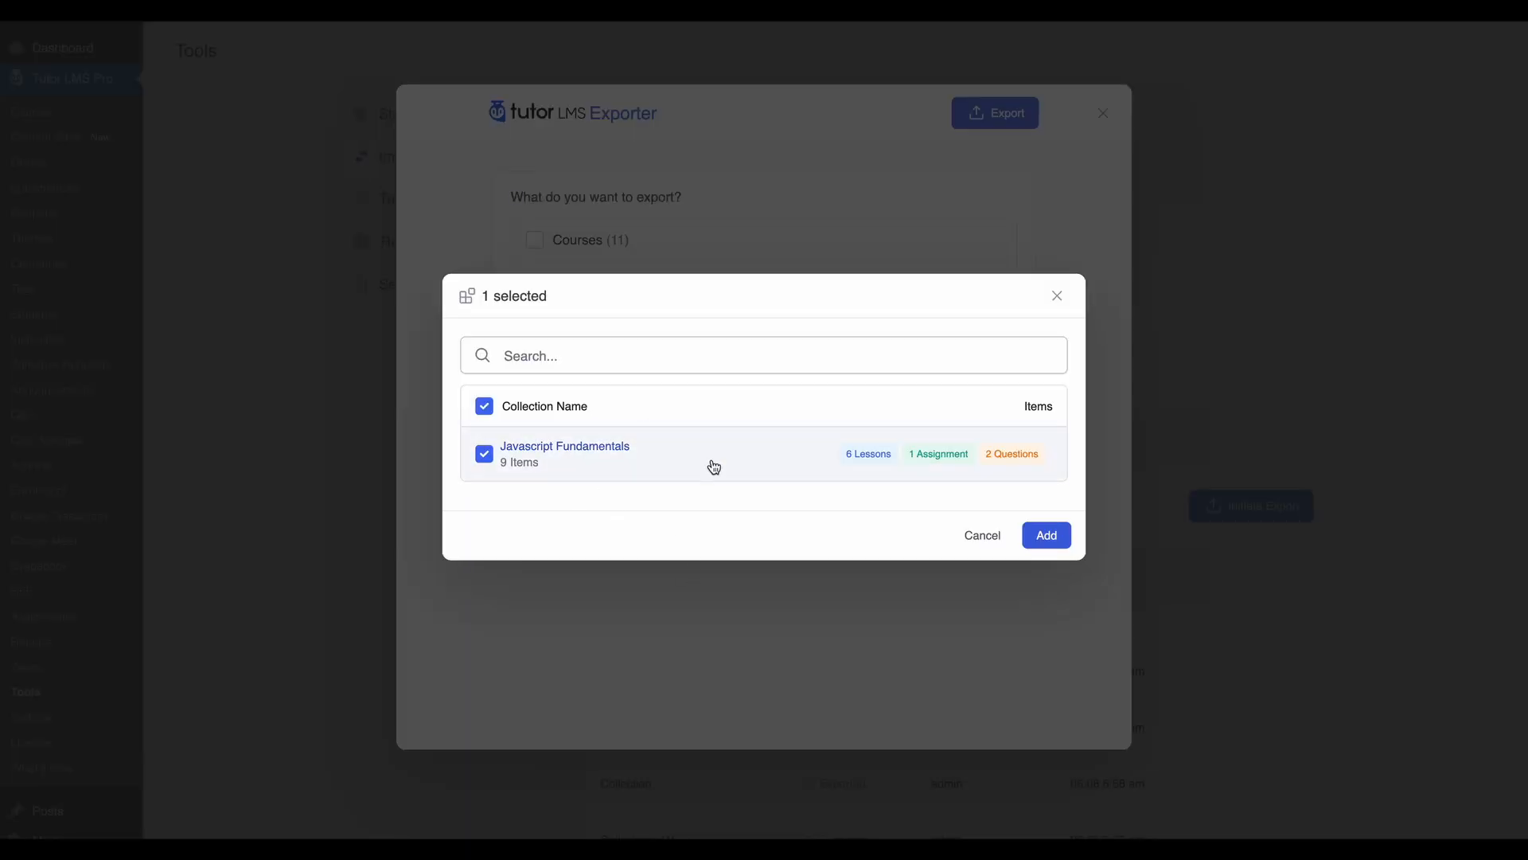
pyautogui.click(982, 535)
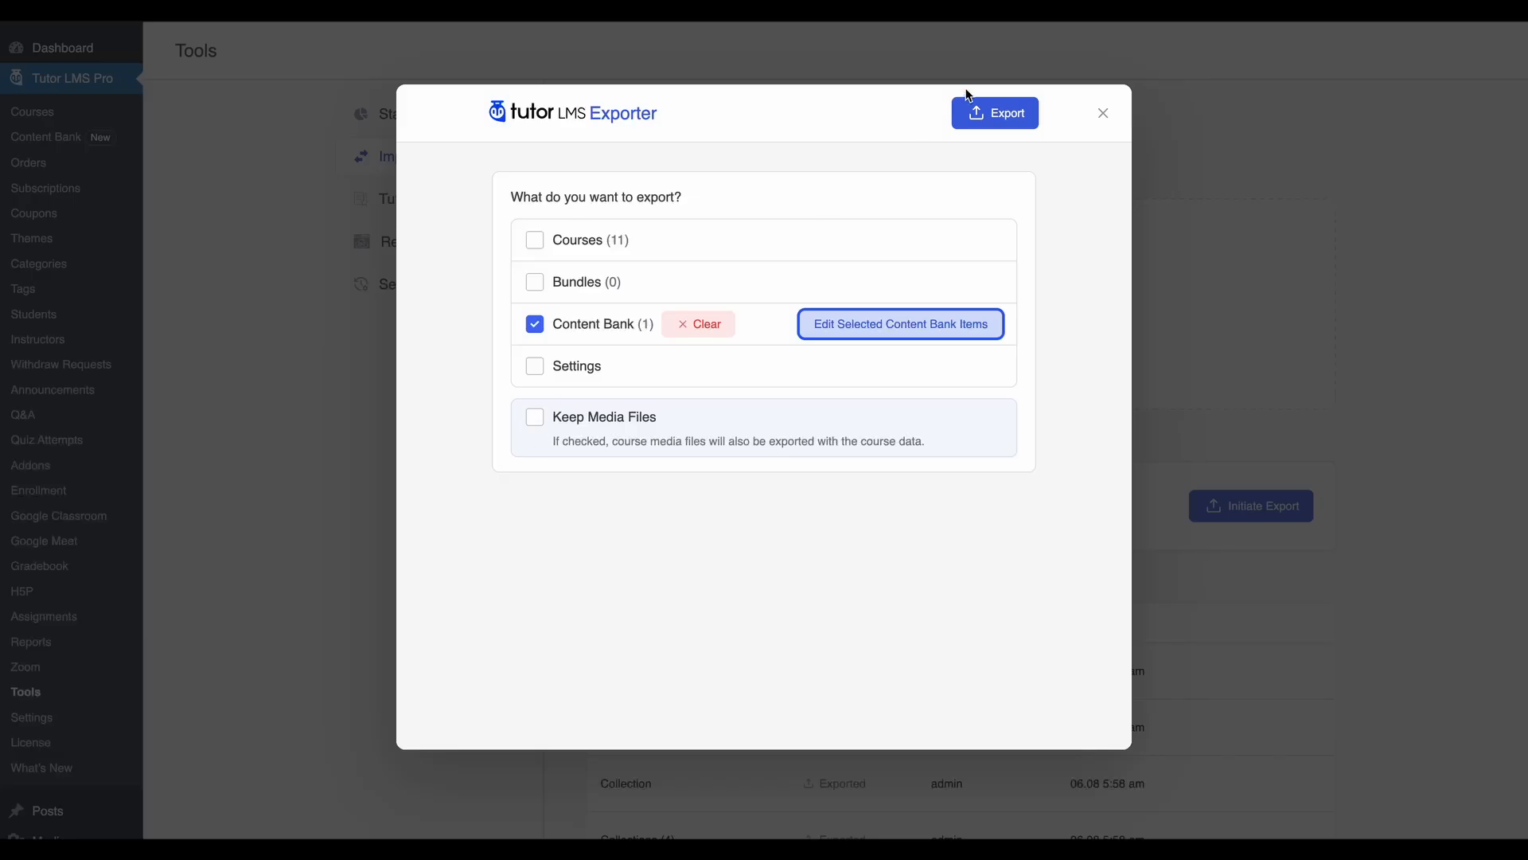
pyautogui.click(990, 103)
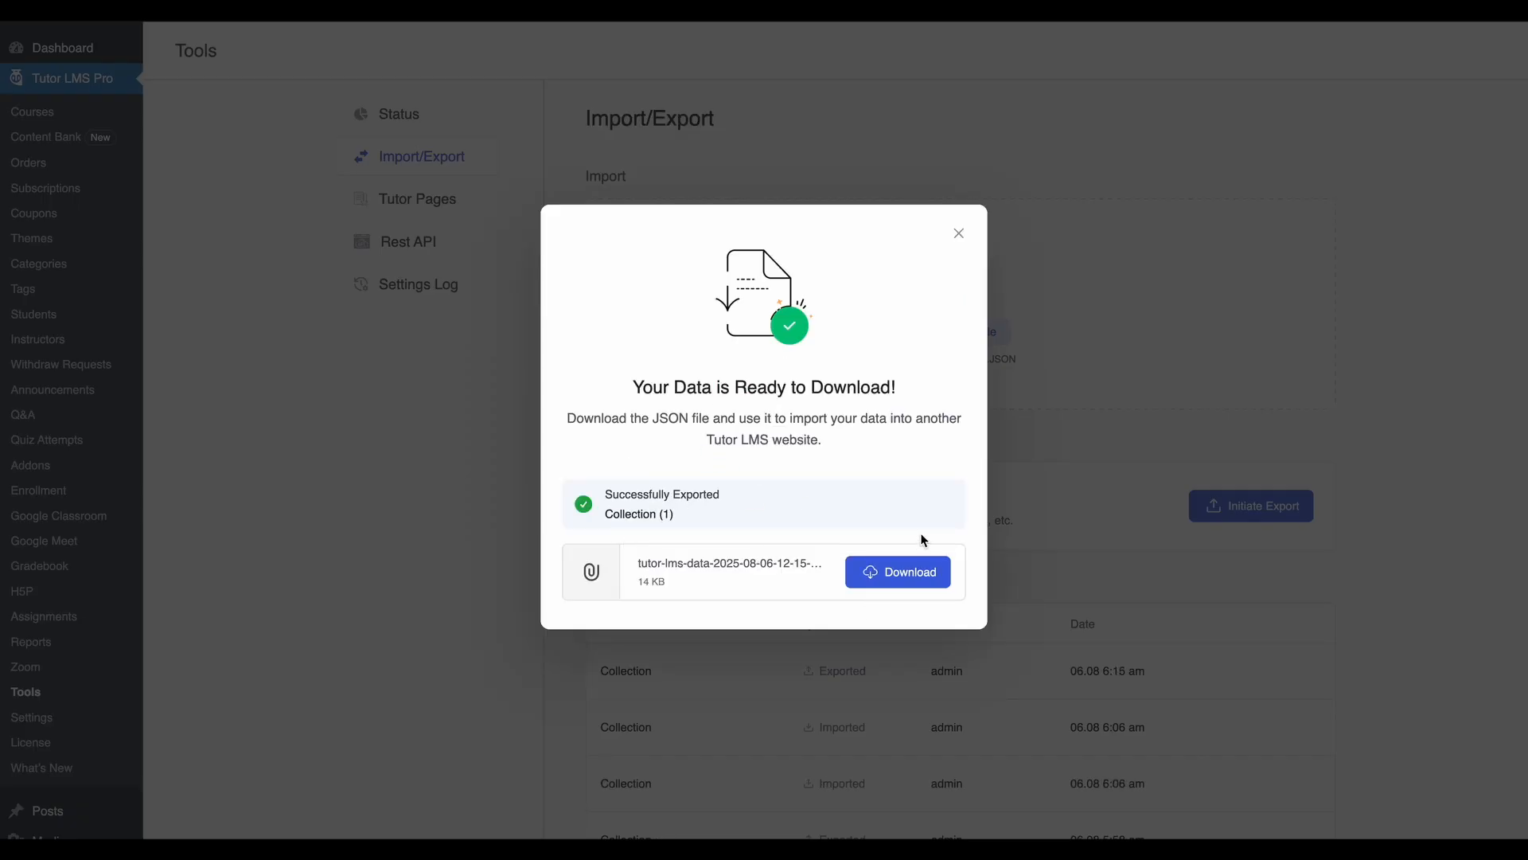
pyautogui.click(905, 570)
pyautogui.click(958, 234)
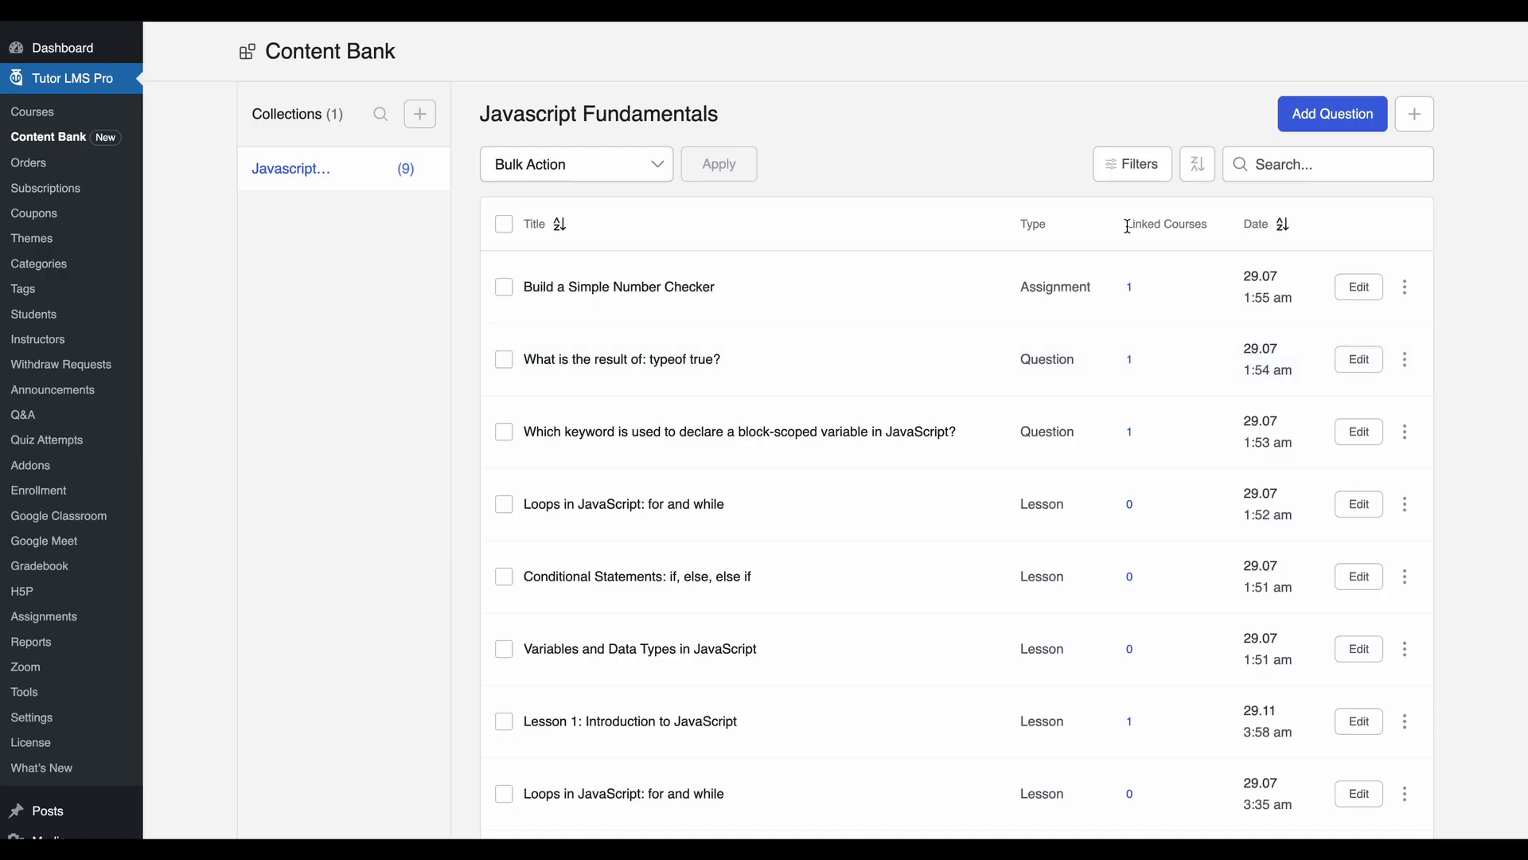
# Check which courses are linked to the Build a Simple Number Checker assignment and view its editable details
pyautogui.moveTo(1127, 226); pyautogui.dragTo(1206, 221)
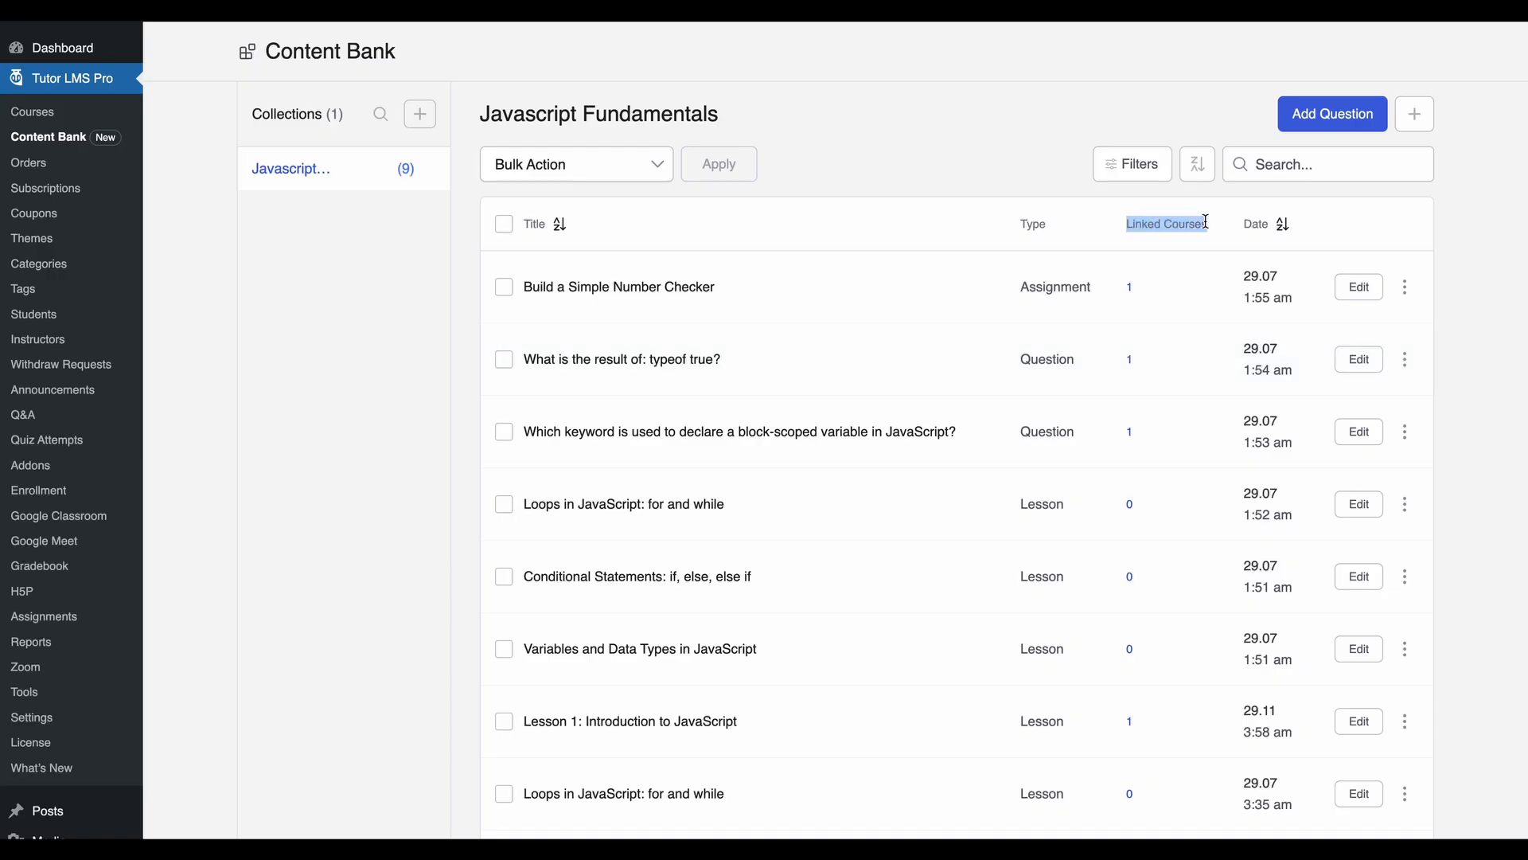
pyautogui.click(1205, 241)
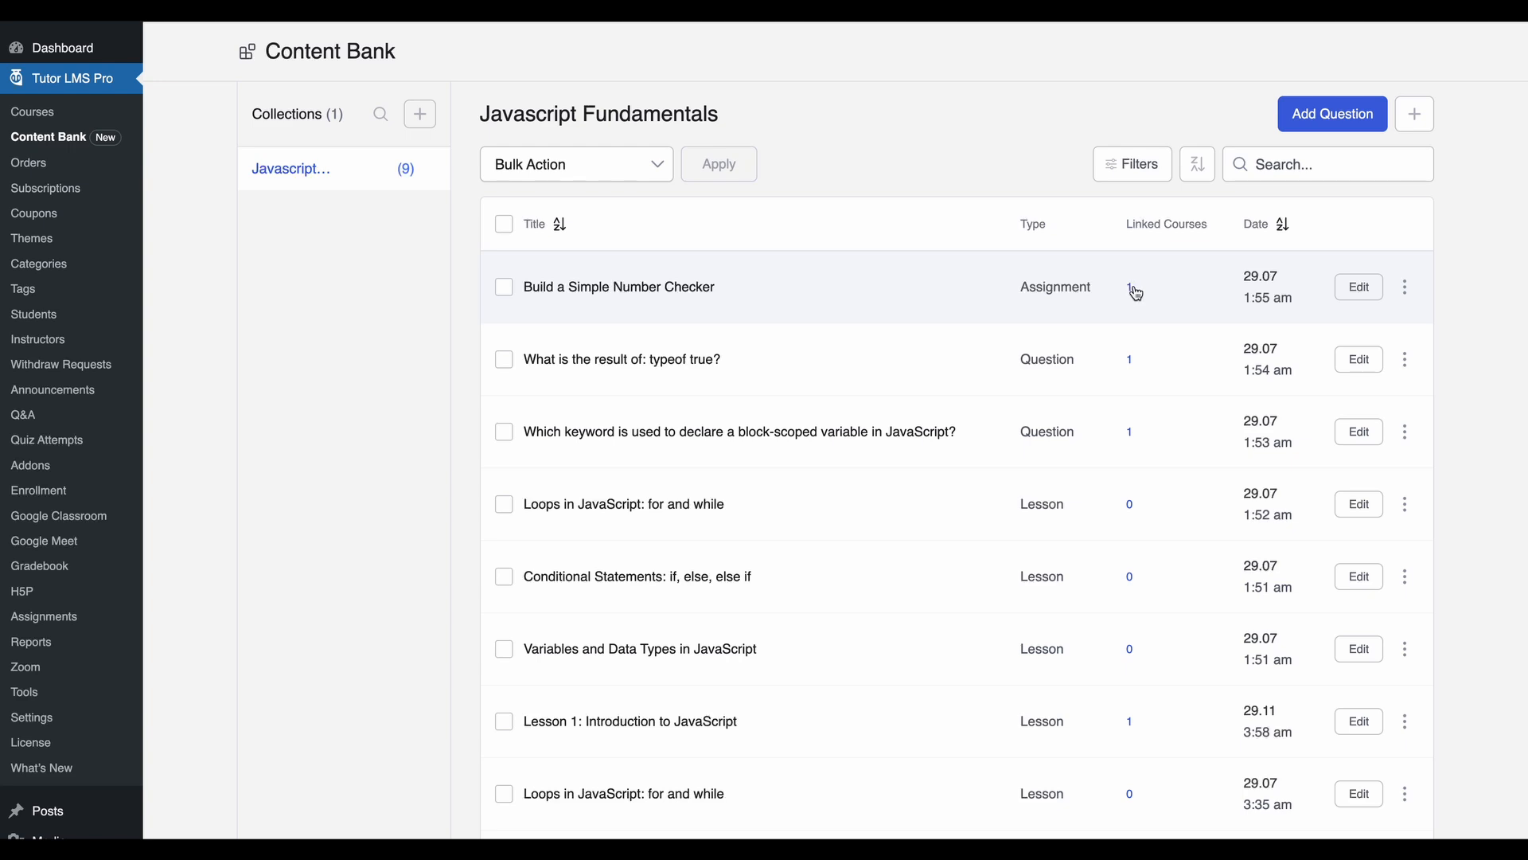
pyautogui.moveTo(1137, 292)
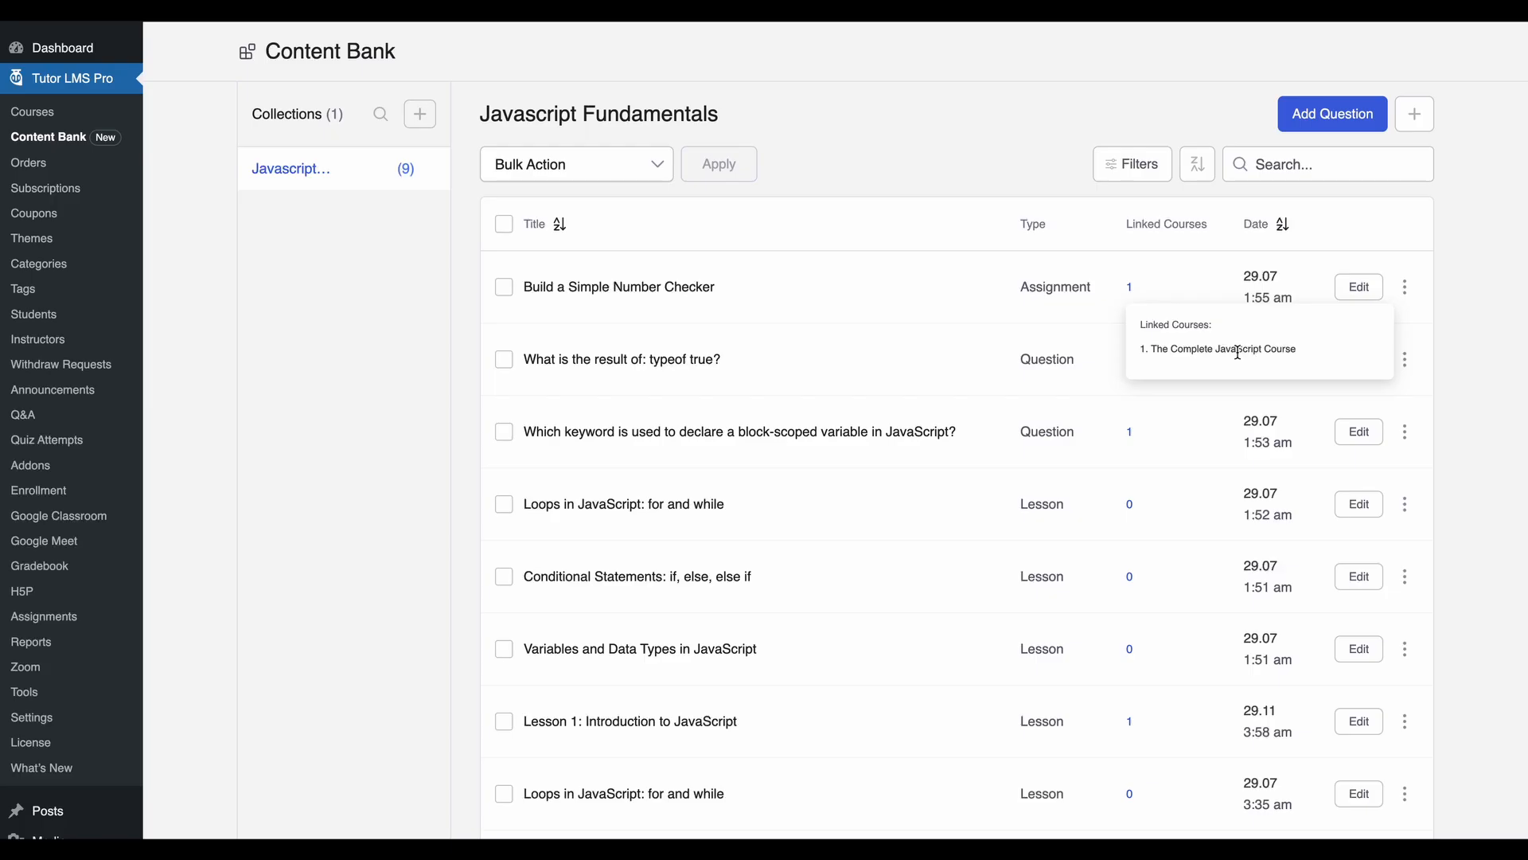
pyautogui.click(1358, 286)
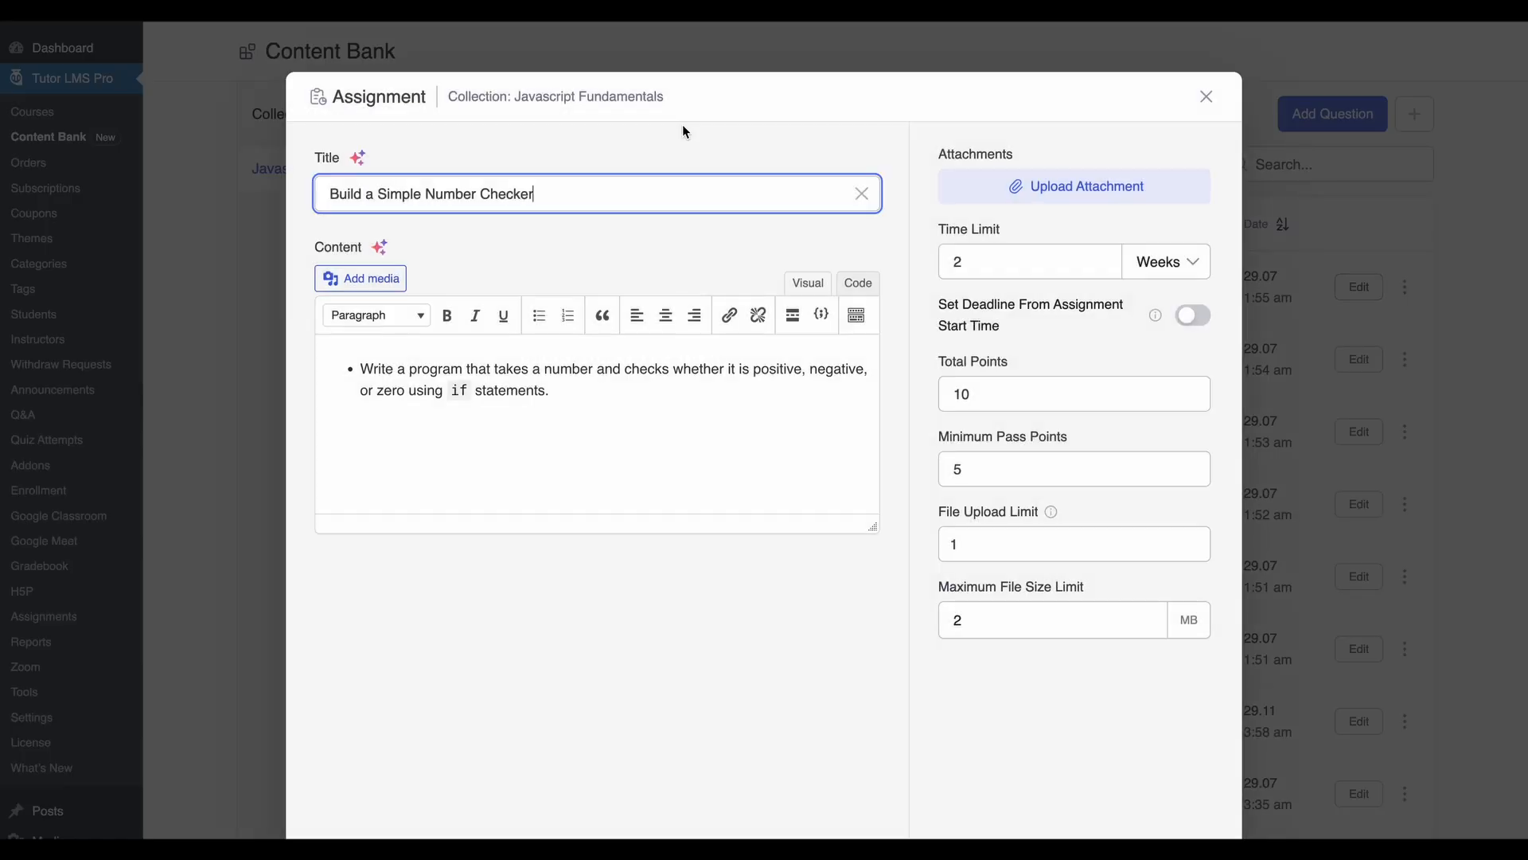
pyautogui.click(1206, 98)
# View the management options for Build a Simple Number Checker, including moving it to another collection, and close them
pyautogui.click(1406, 286)
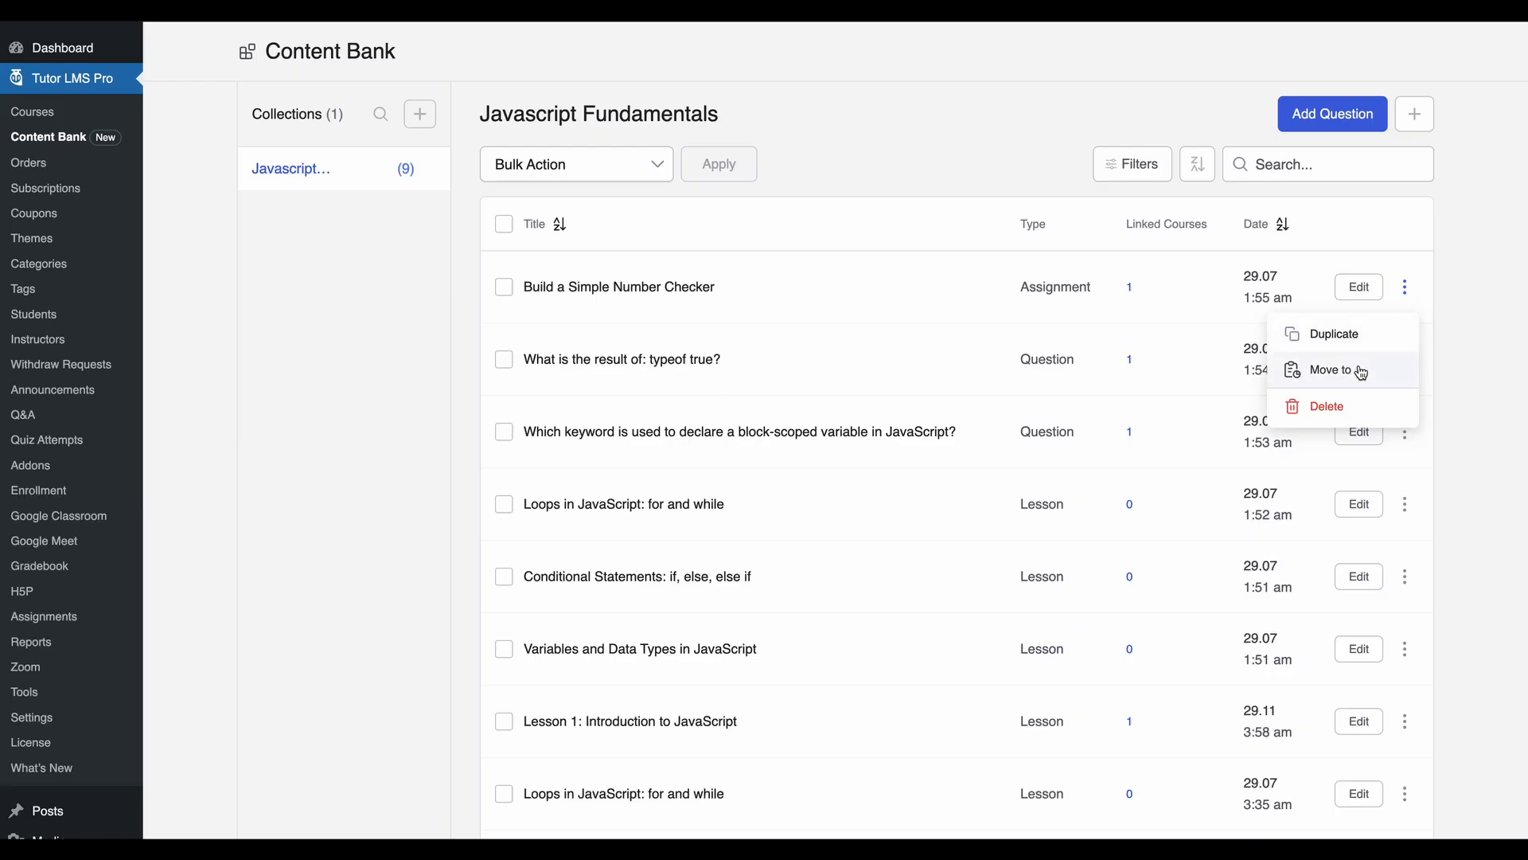
pyautogui.click(1363, 371)
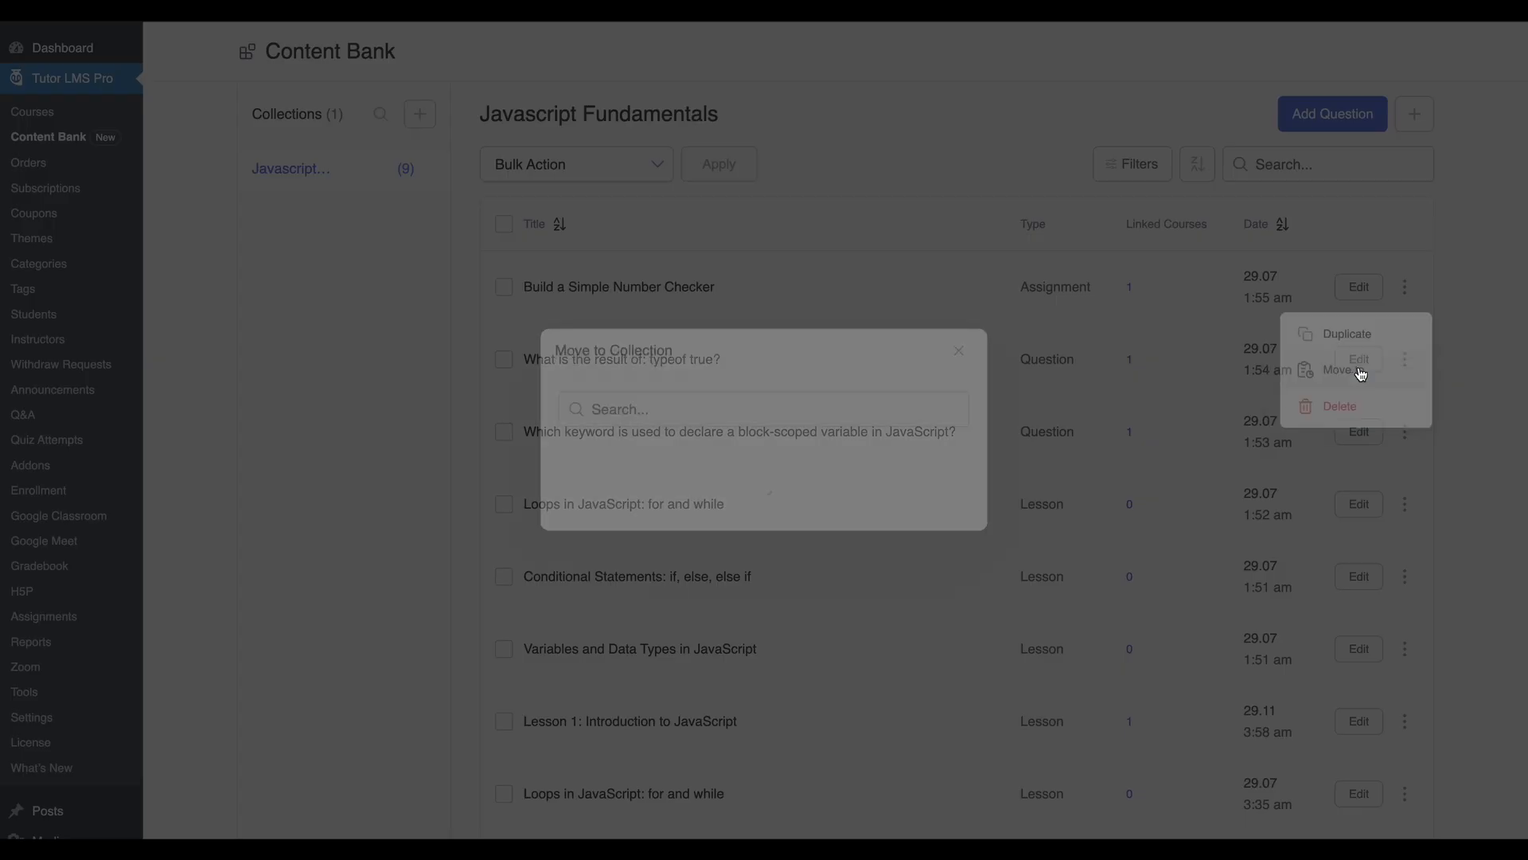
pyautogui.click(962, 347)
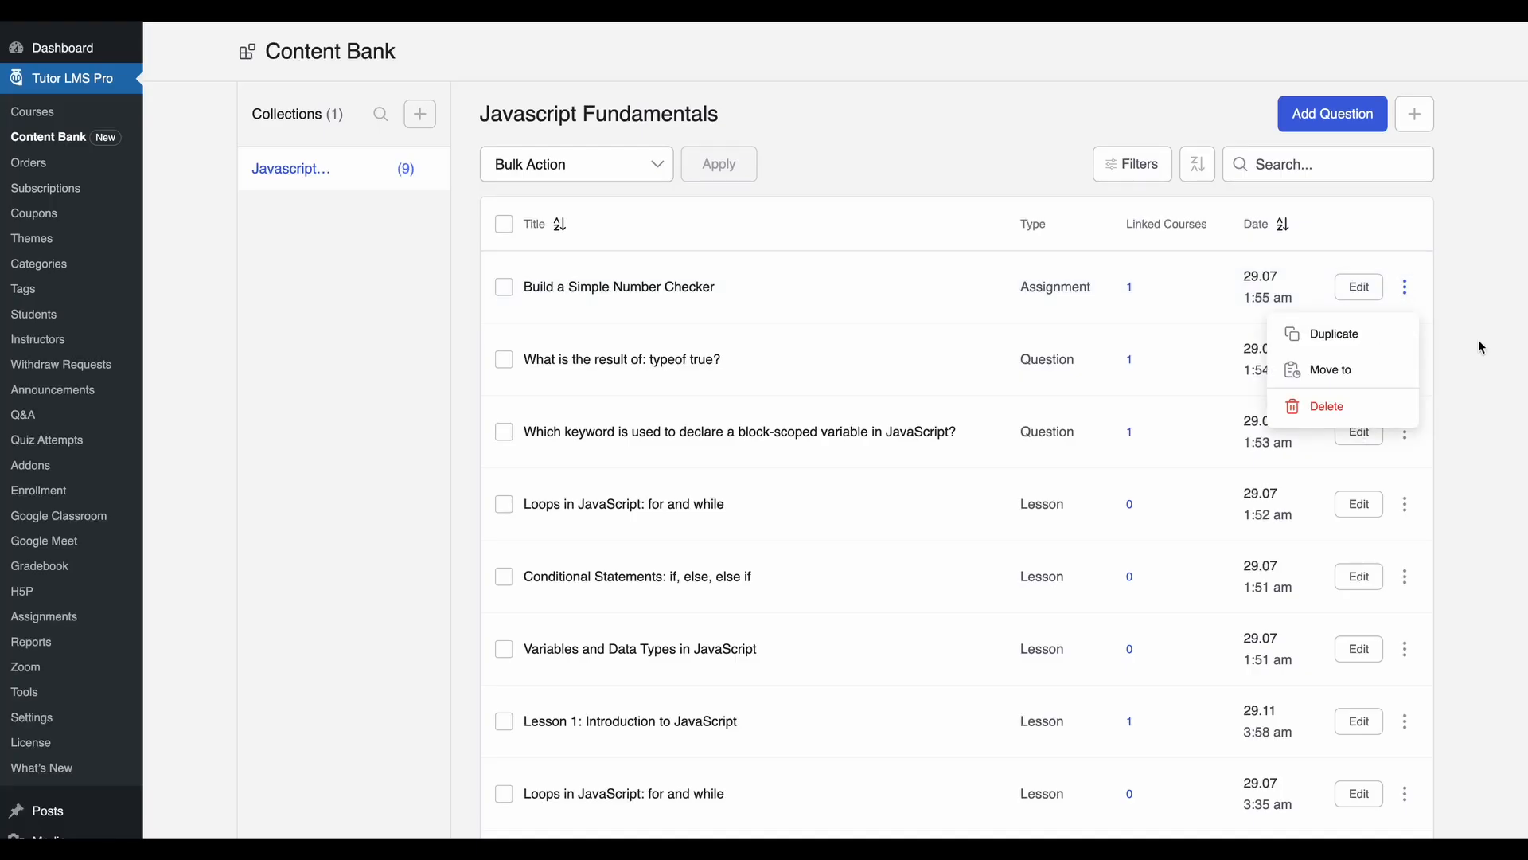
pyautogui.click(1449, 291)
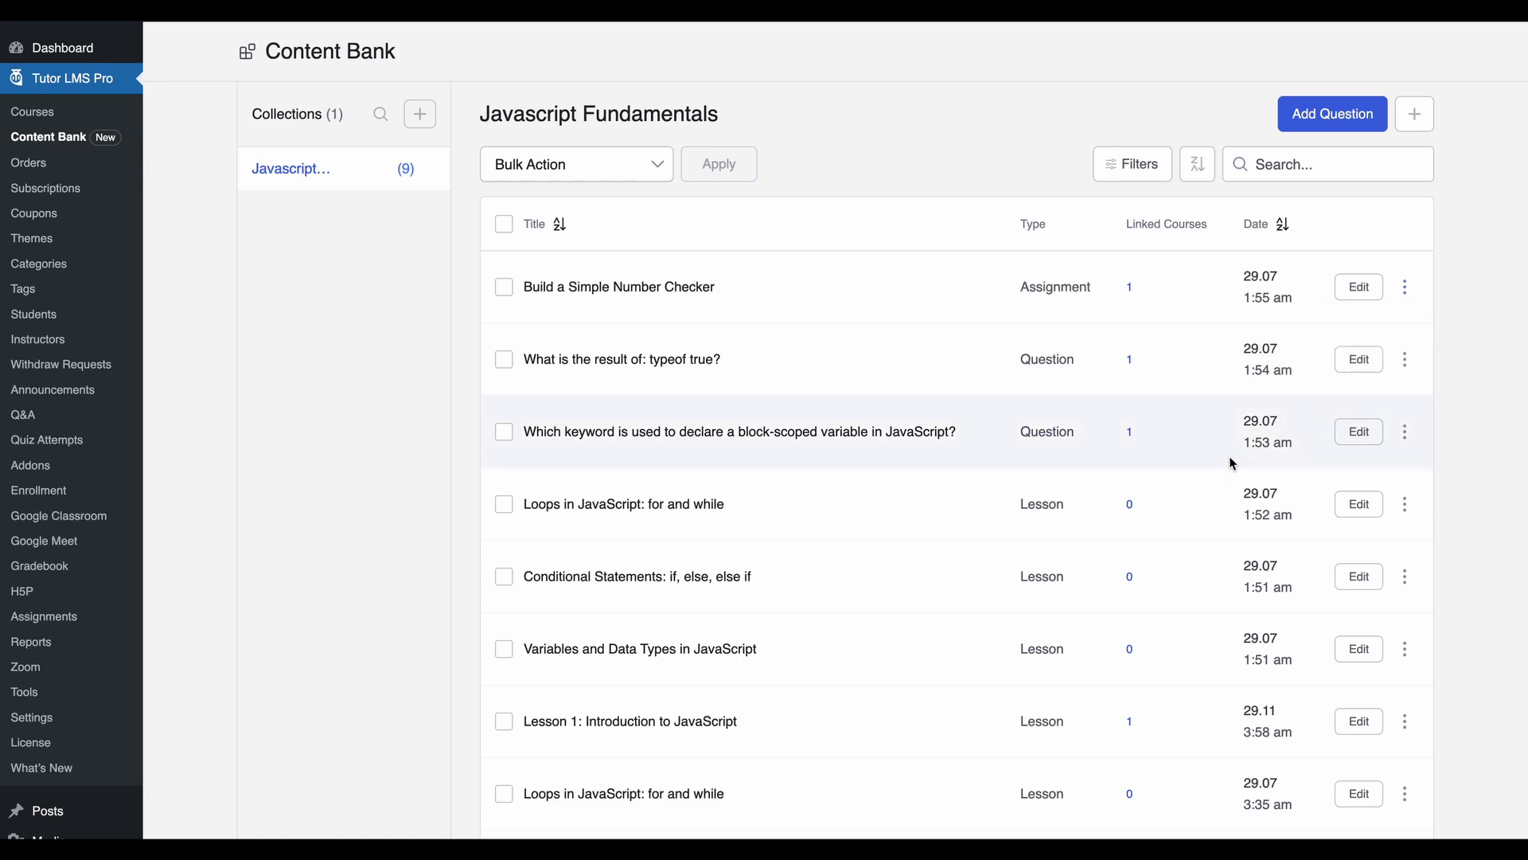